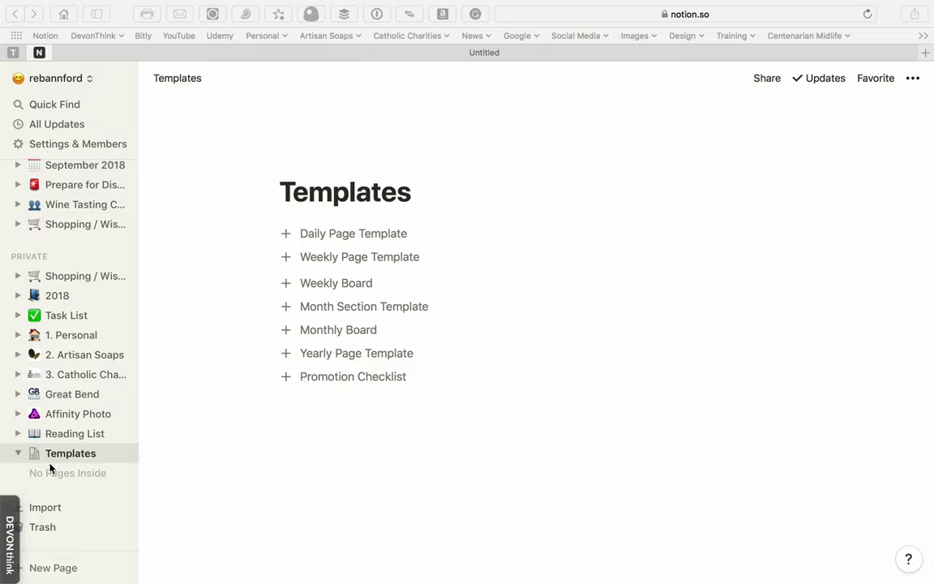
left_click(16, 454)
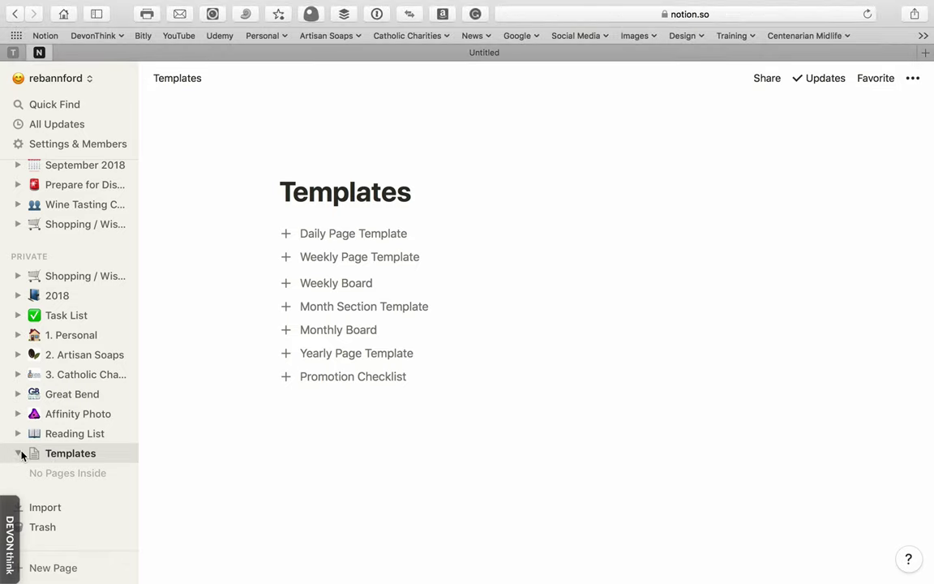
left_click(17, 454)
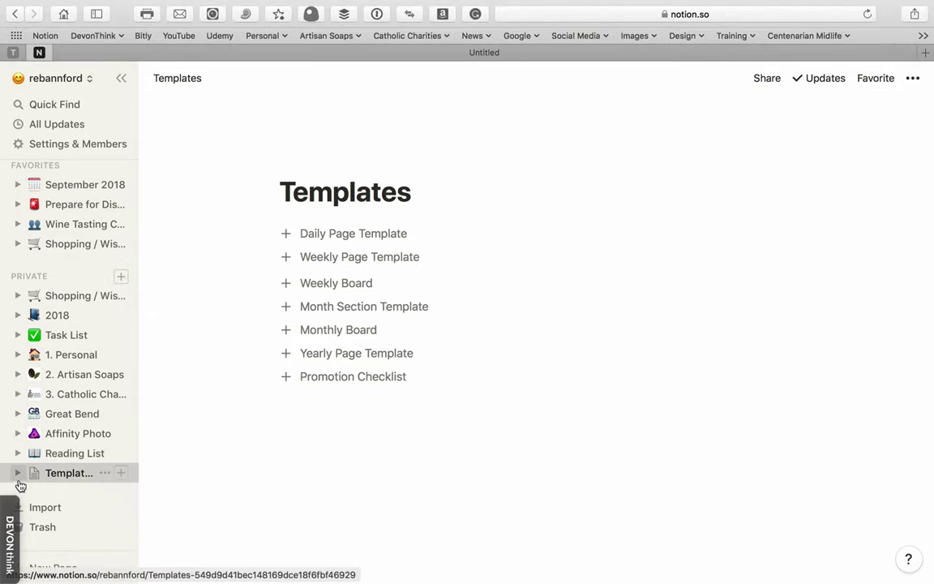
left_click(17, 474)
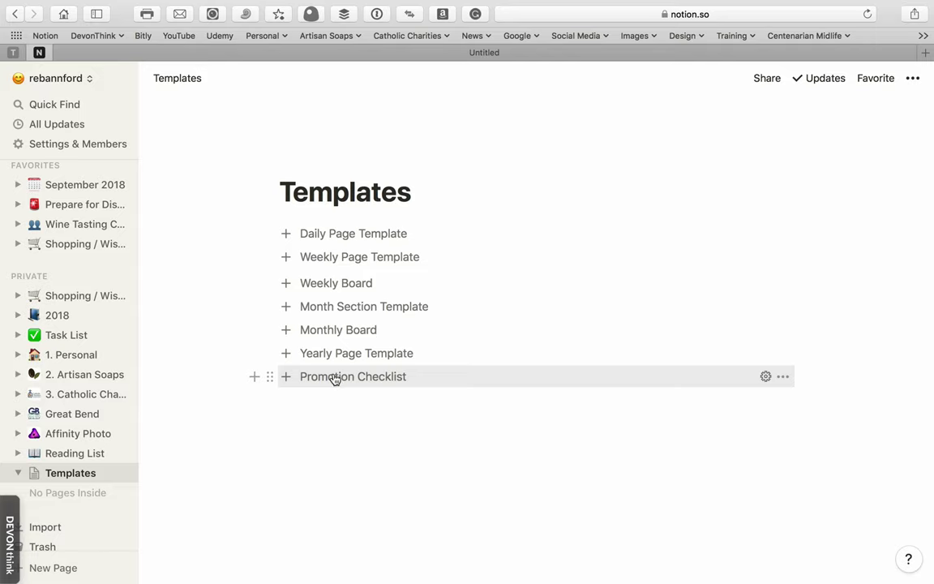
Create a page from the Promotion Checklist template button and look over its event fields and toggle sections.
left_click(332, 380)
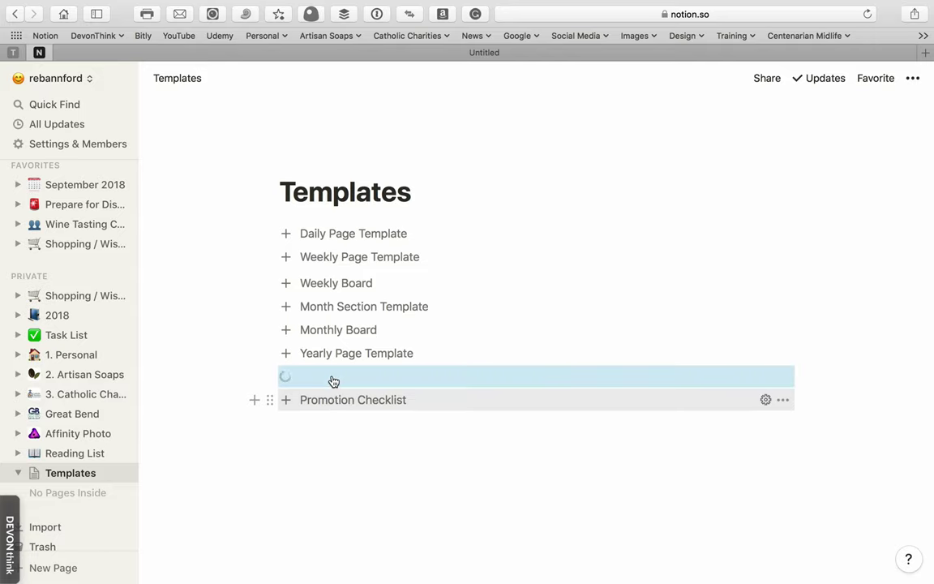
scroll(361, 503, "down", 2)
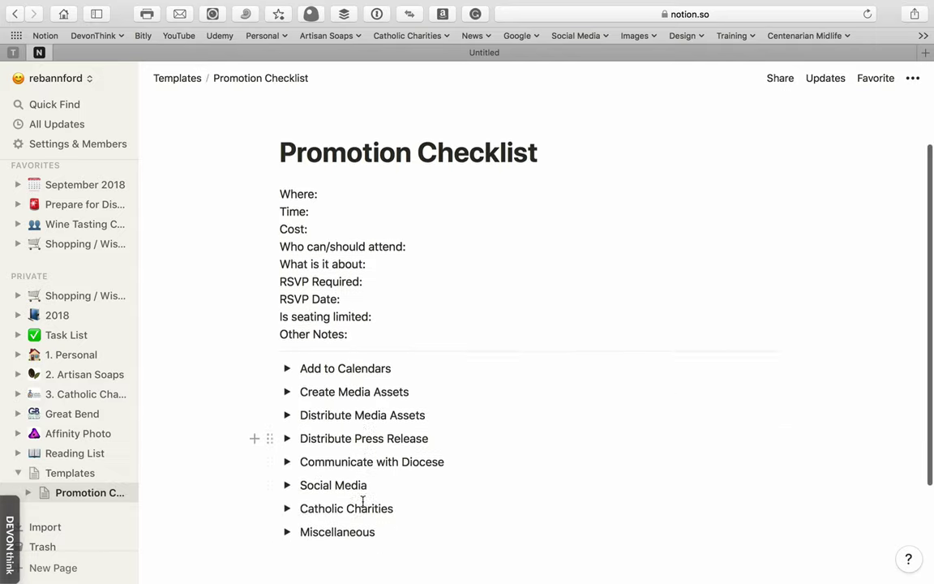
scroll(362, 500, "down", 2)
scroll(363, 500, "up", 3)
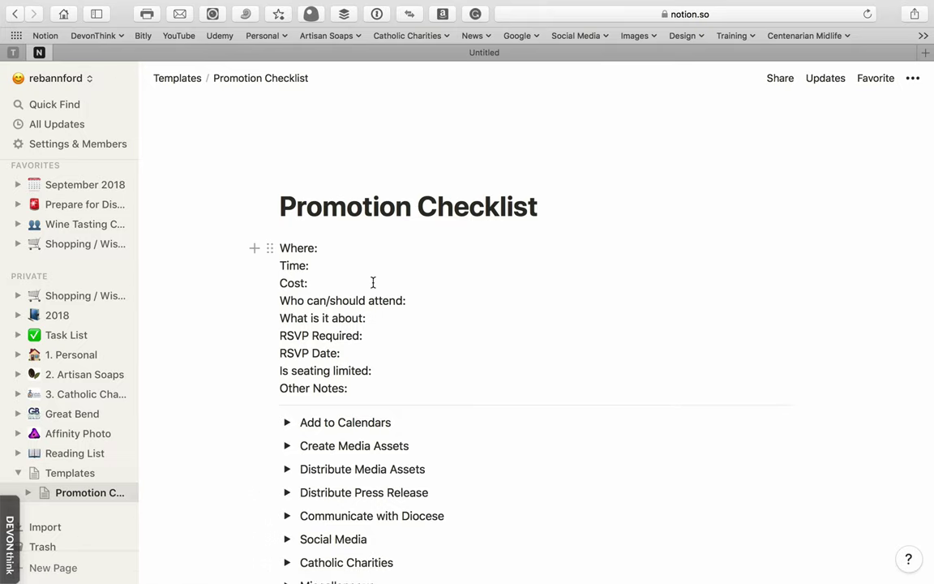
scroll(375, 292, "down", 3)
scroll(376, 296, "up", 3)
scroll(395, 271, "down", 1)
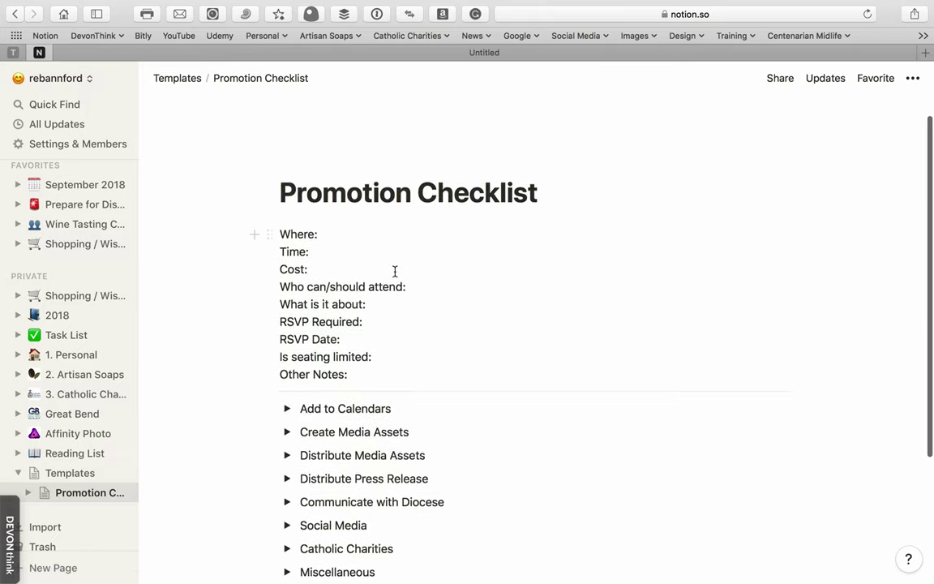
Examine the checklist items inside the Add to Calendars and Distribute Press Release toggles, collapsing each again.
left_click(288, 411)
scroll(408, 442, "down", 3)
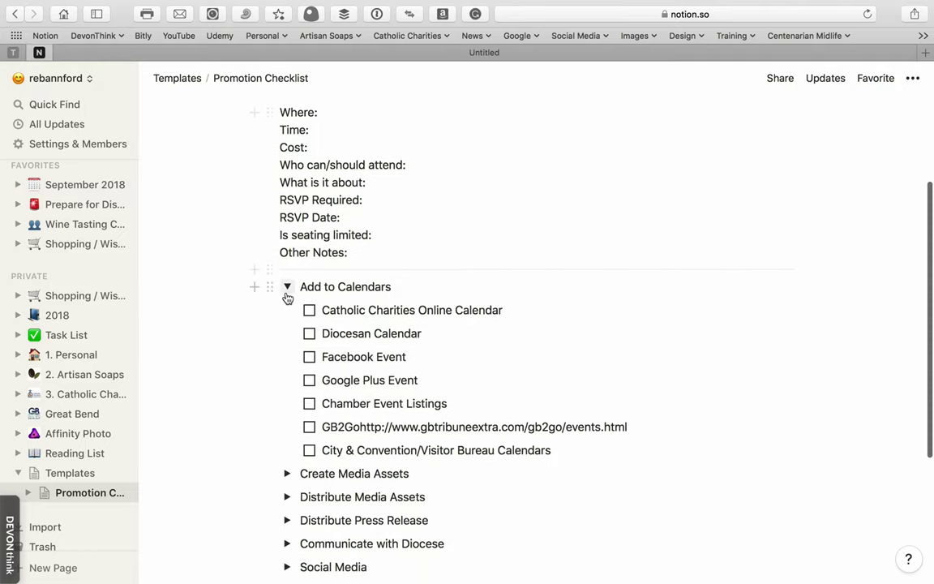
left_click(287, 288)
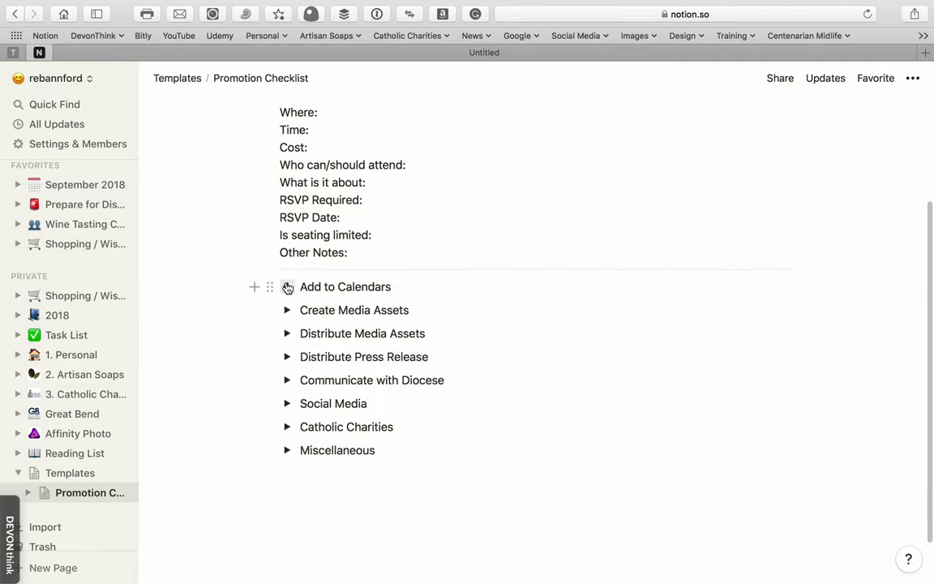
left_click(287, 358)
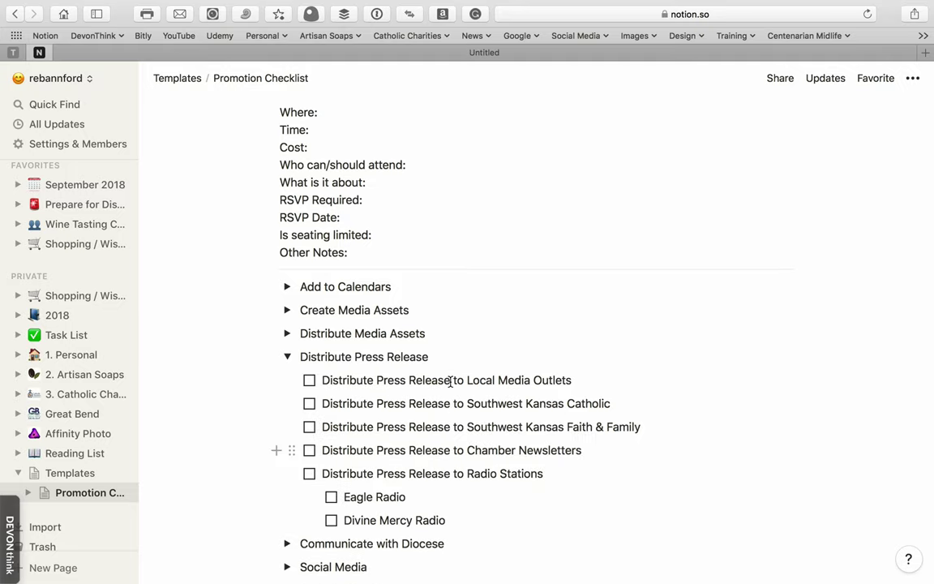
scroll(373, 470, "down", 1)
scroll(341, 438, "up", 1)
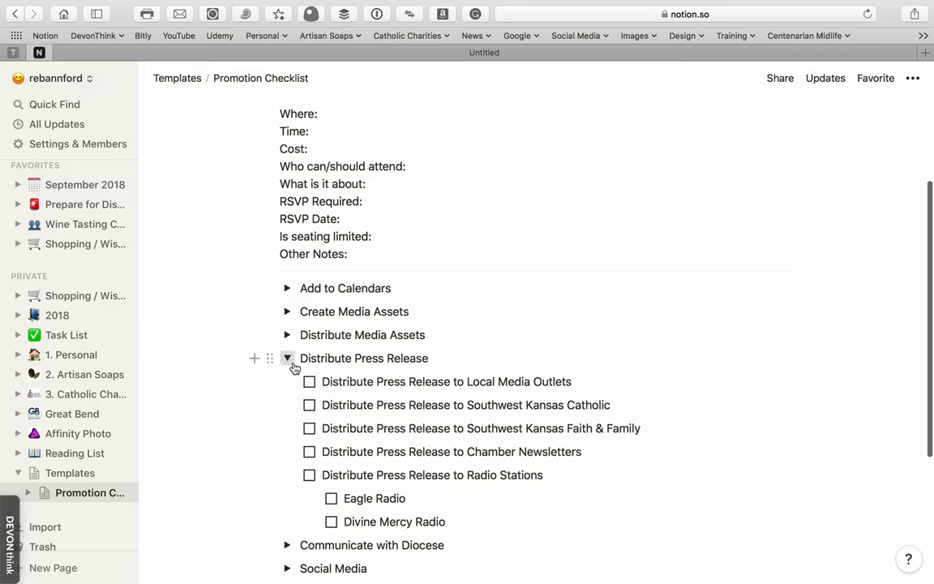
left_click(287, 357)
scroll(371, 279, "up", 4)
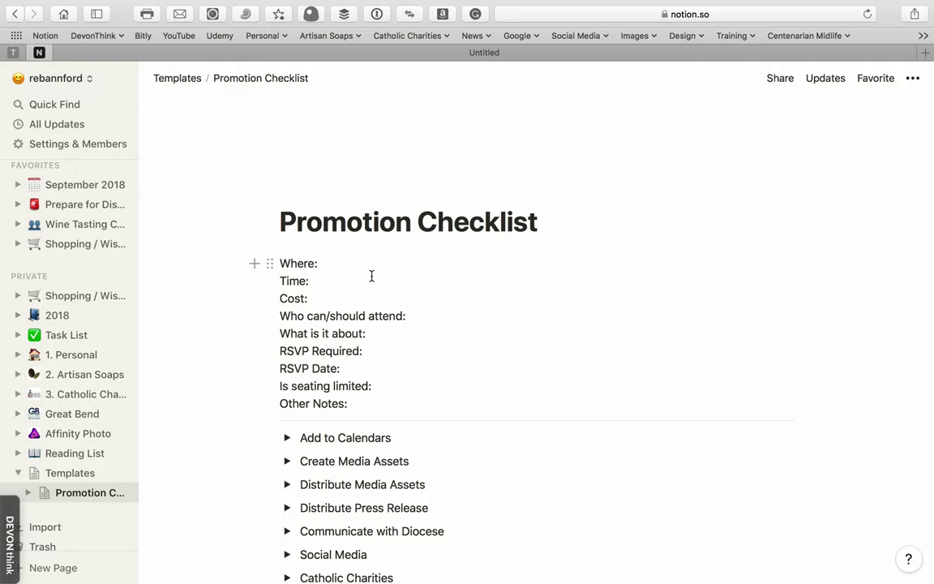
Delete the Promotion Checklist page generated under Templates and return to the Templates page.
left_click(70, 444)
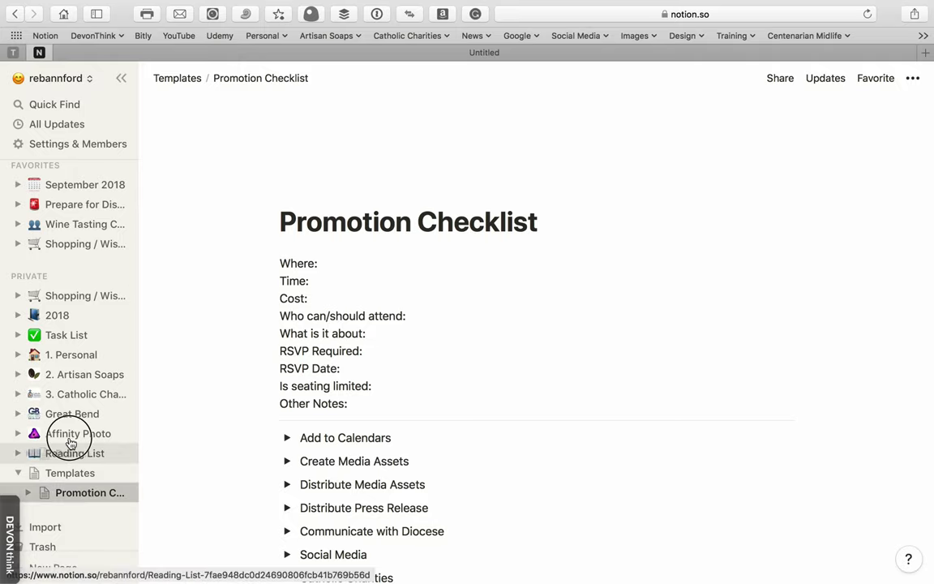
left_click_drag(71, 444, 59, 503)
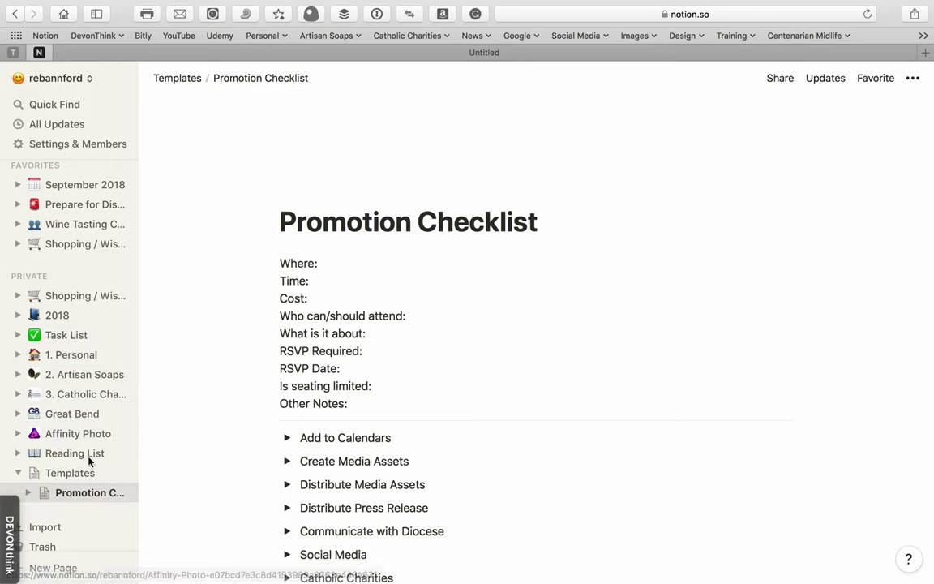
mouse_move(125, 497)
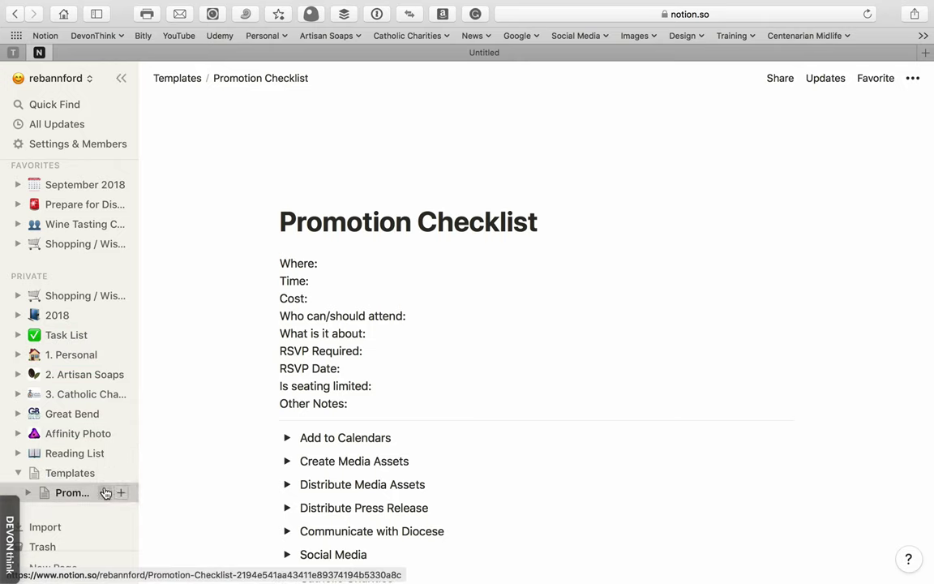
left_click(104, 492)
left_click(140, 381)
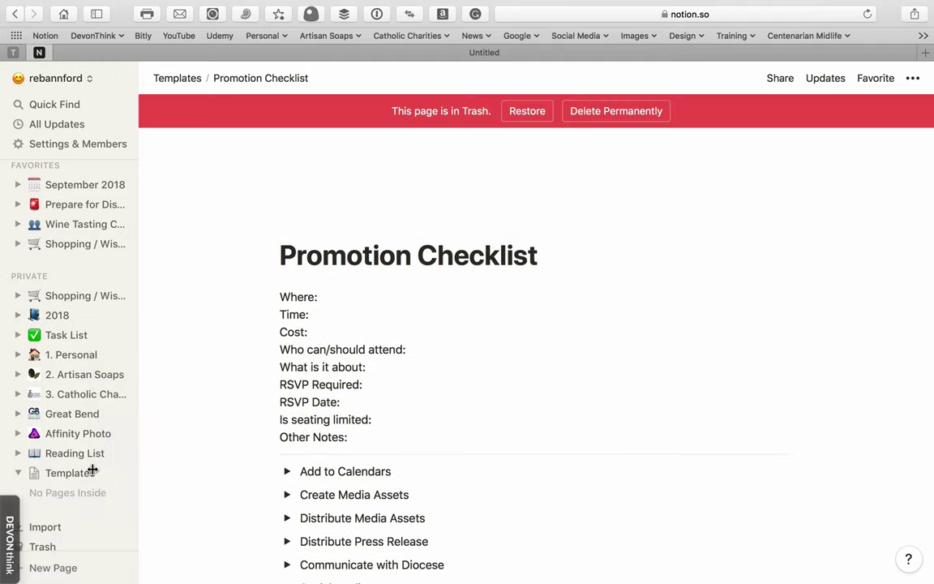
left_click(65, 473)
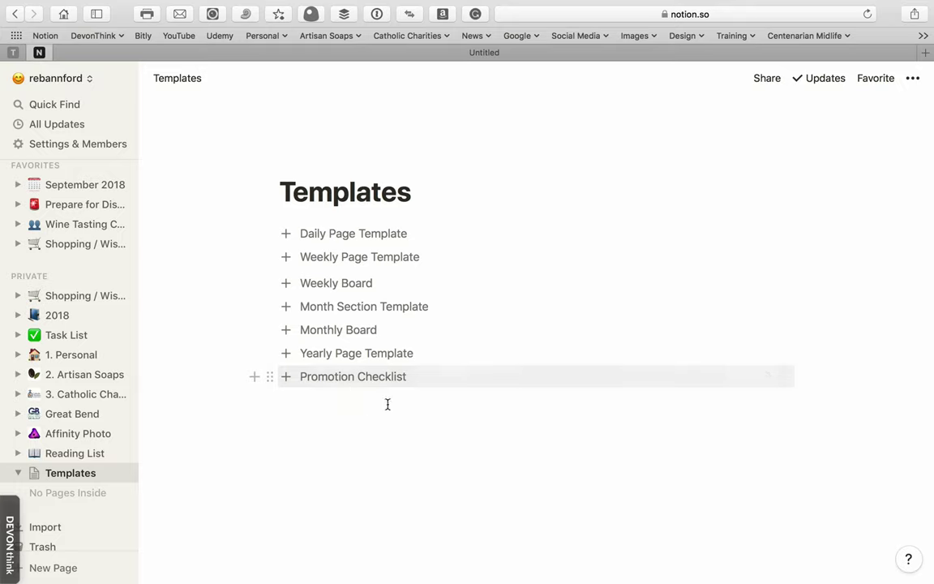
Insert a Template Button block below the Promotion Checklist button on the Templates page.
left_click(254, 377)
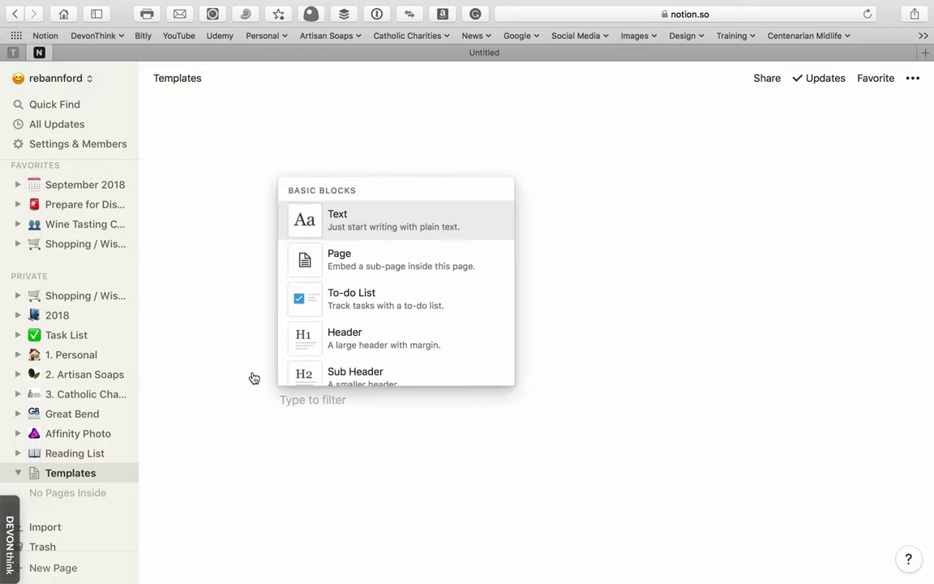
scroll(380, 329, "down", 10)
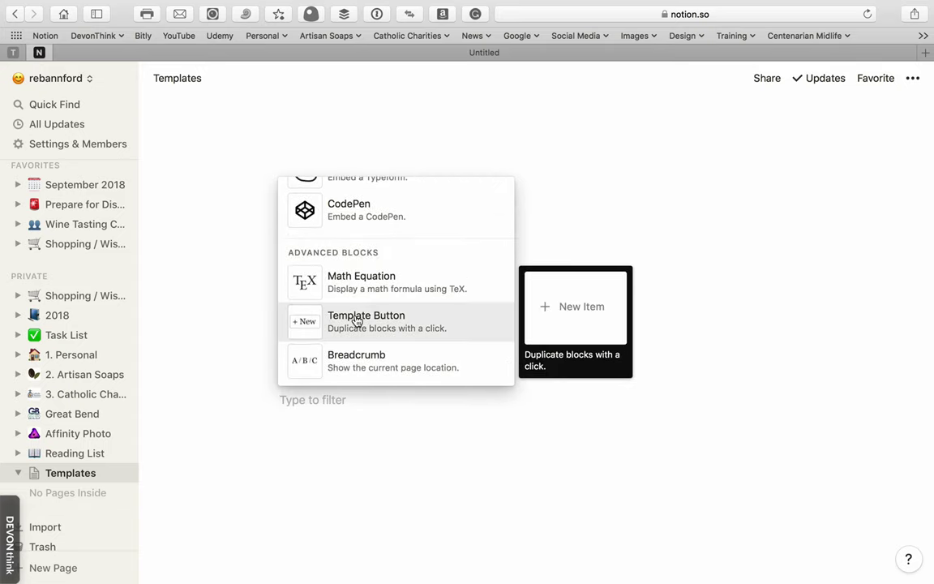
left_click(357, 322)
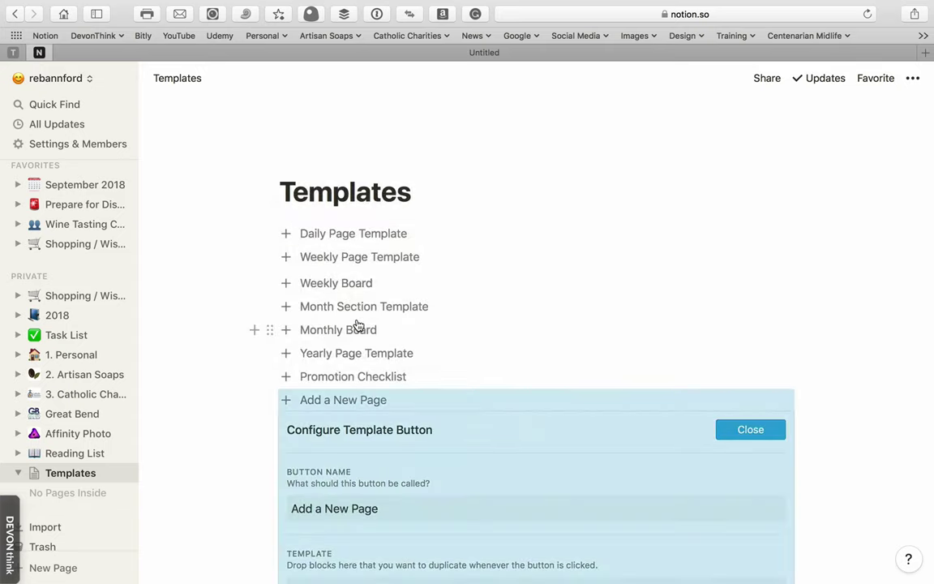
scroll(551, 467, "down", 3)
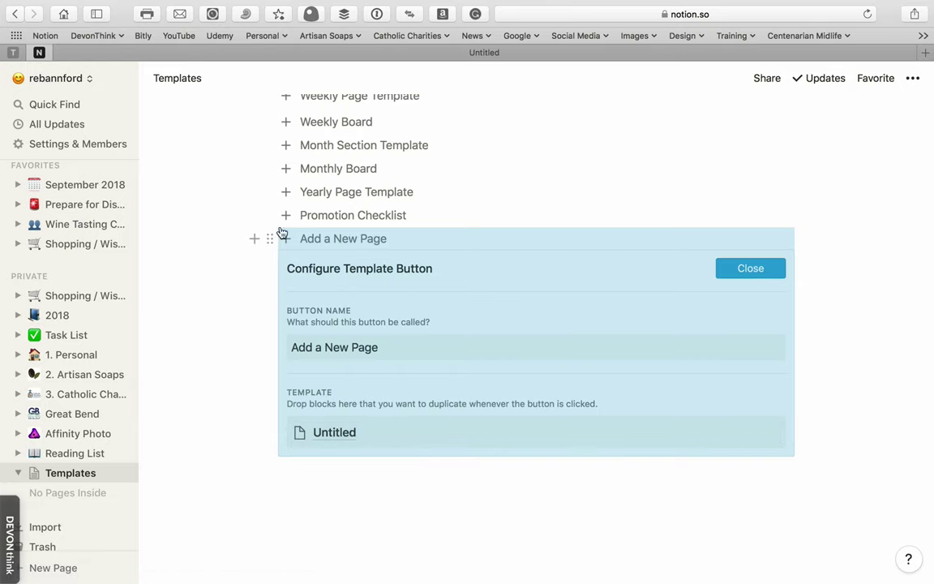
Name the new template button "Agenda".
left_click(378, 346)
left_click_drag(380, 347, 282, 336)
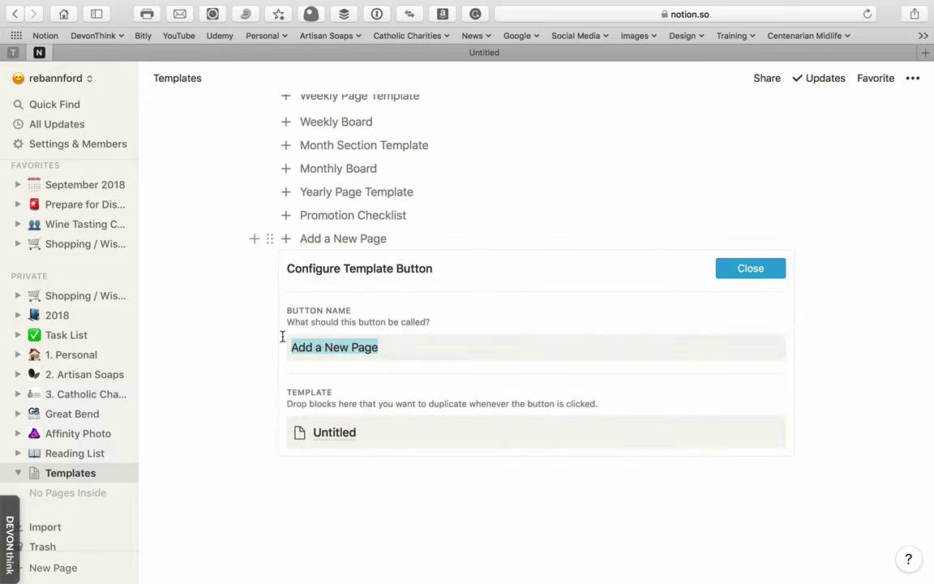
type("Ad")
key("BackSpace")
type("genda")
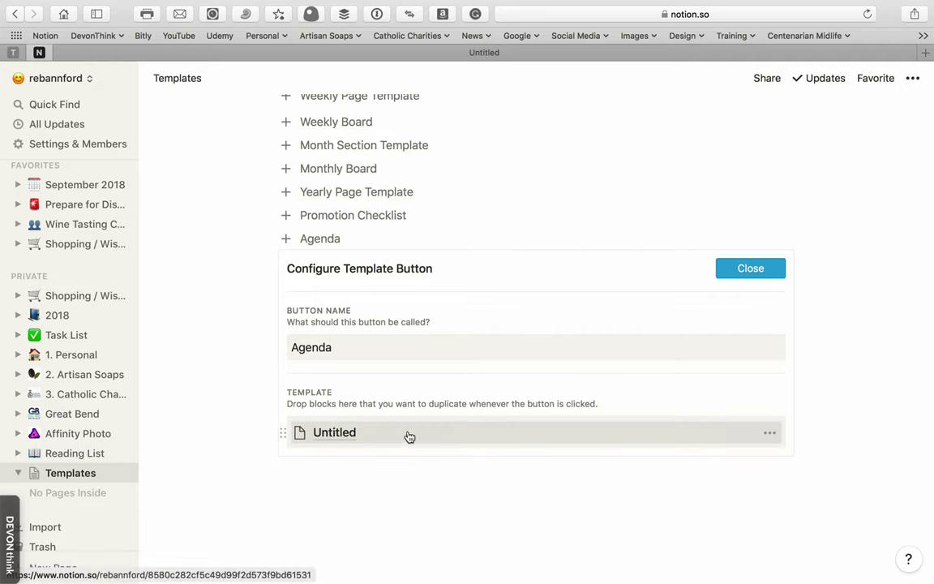
Open the untitled page inside the button's template, title it "Agenda" and continue with an empty page.
left_click(770, 434)
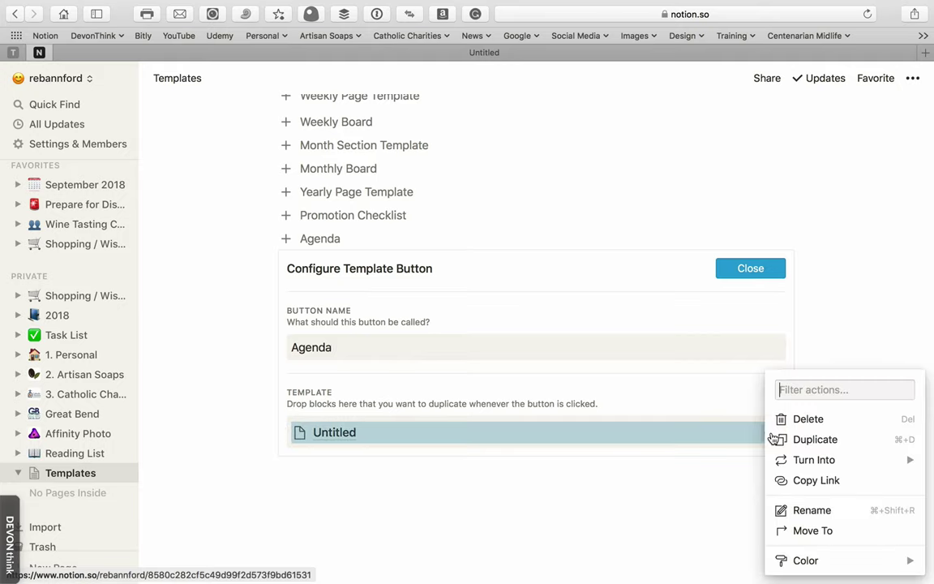
mouse_move(805, 459)
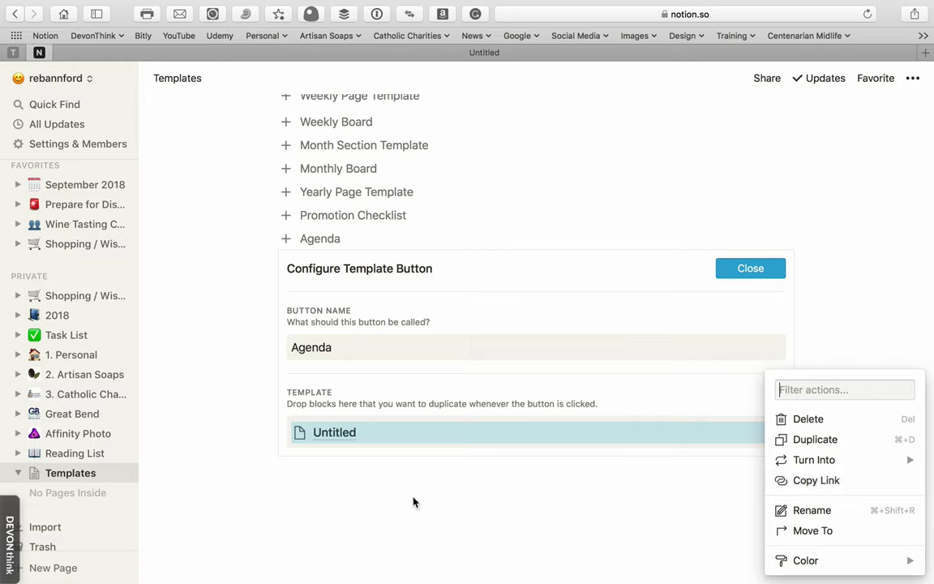
left_click(339, 435)
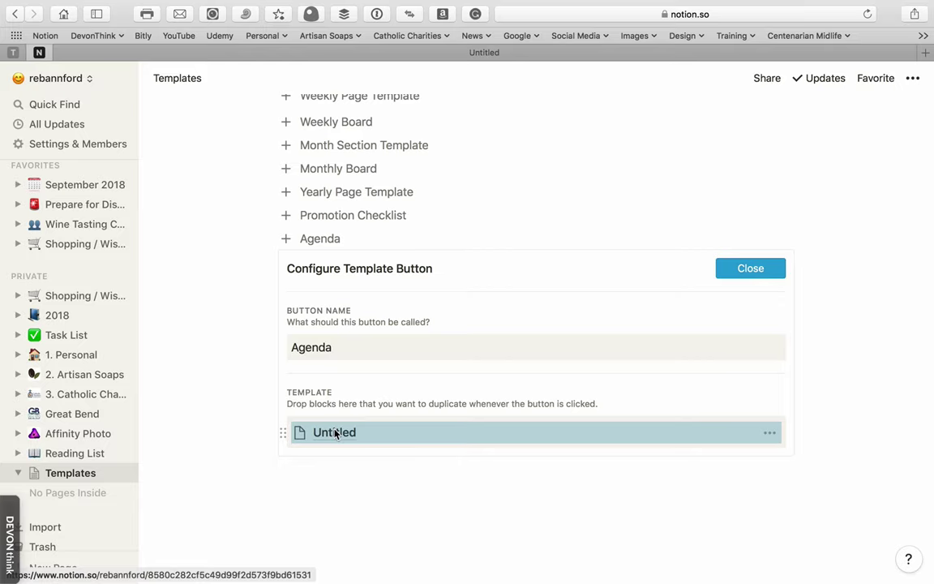
left_click(336, 434)
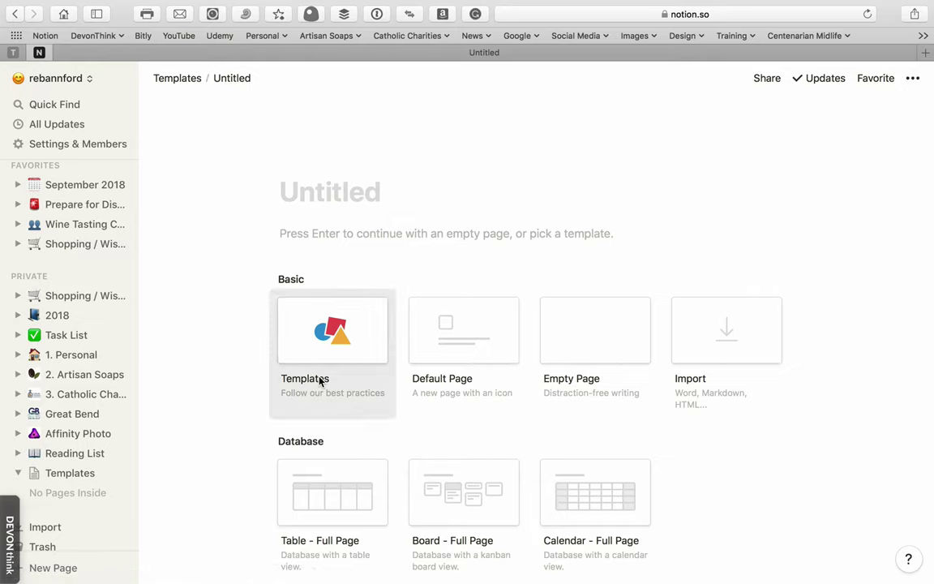
type("Agenda")
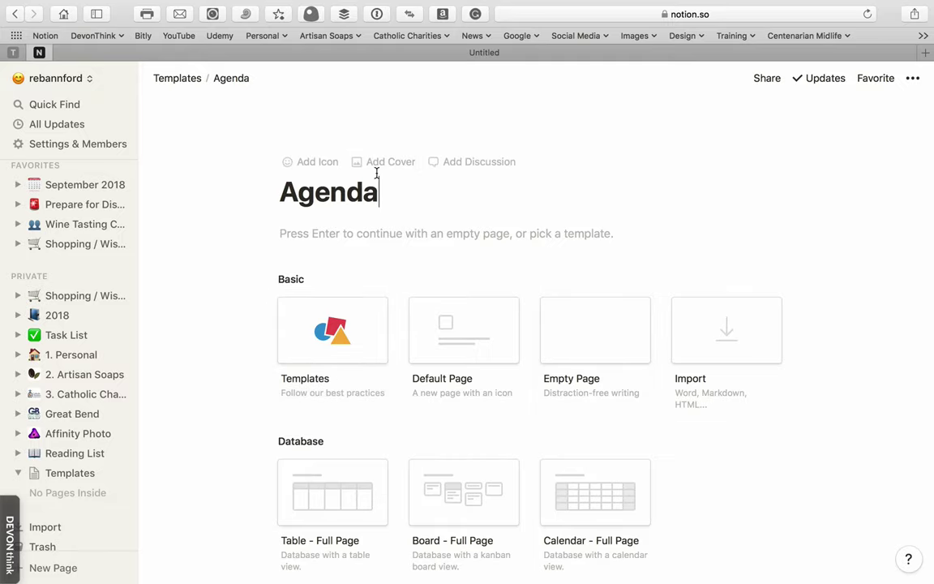
key("Return")
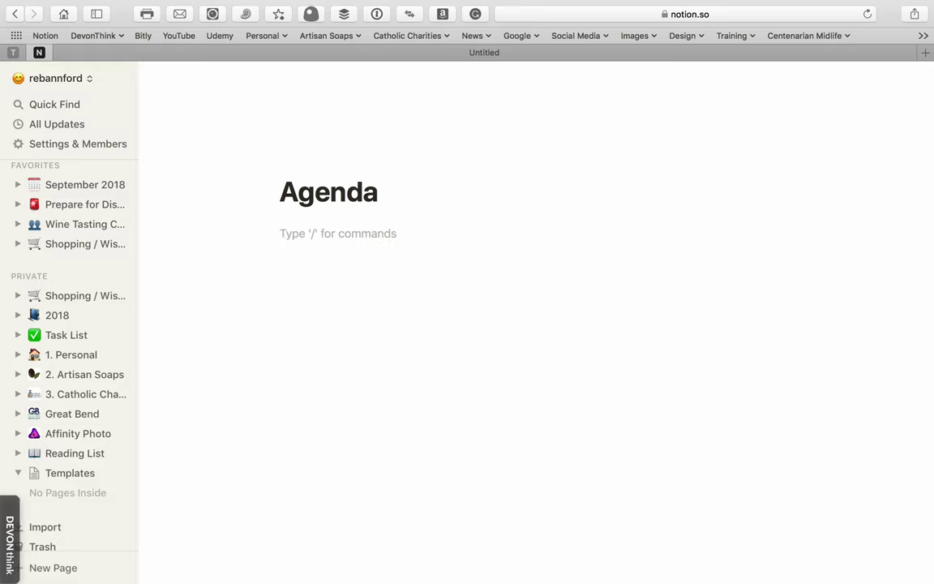
Write "Attendees:" as the first line of the Agenda page and start a new line below it.
type("Atten")
key("BackSpace")
key("BackSpace")
type("t")
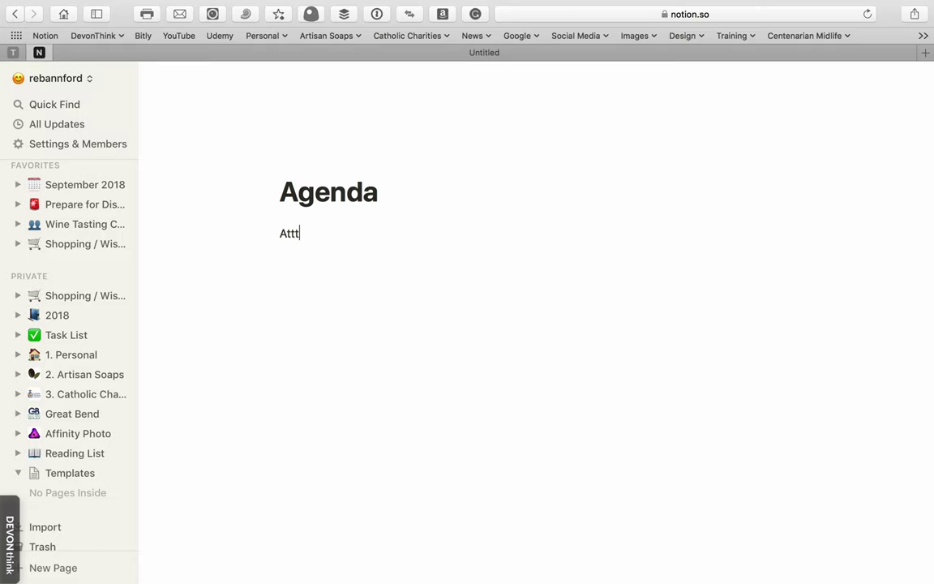
type("ee")
key("BackSpace")
key("BackSpace")
type("dee")
key("Return")
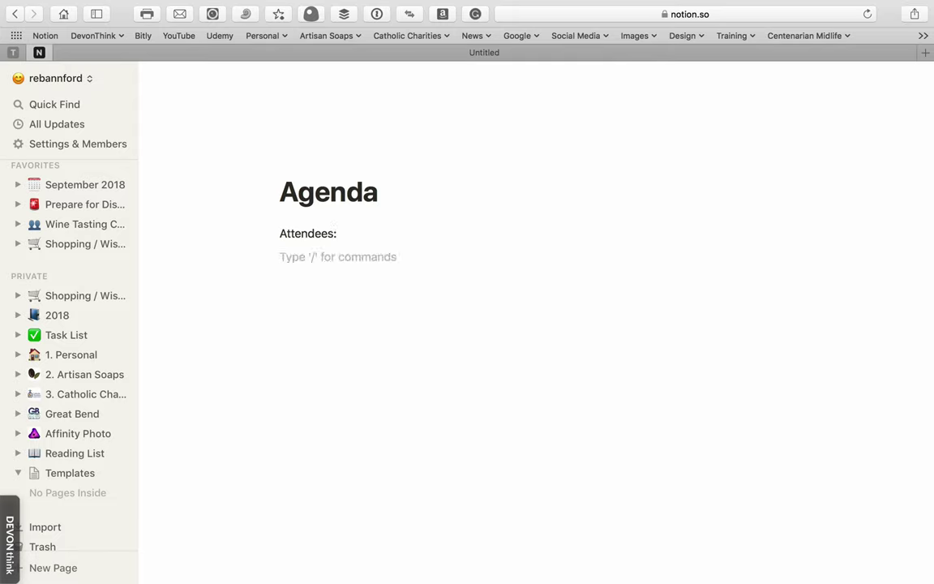
Turn the "Attendees:" line into a Sub Header.
left_click_drag(279, 234, 355, 237)
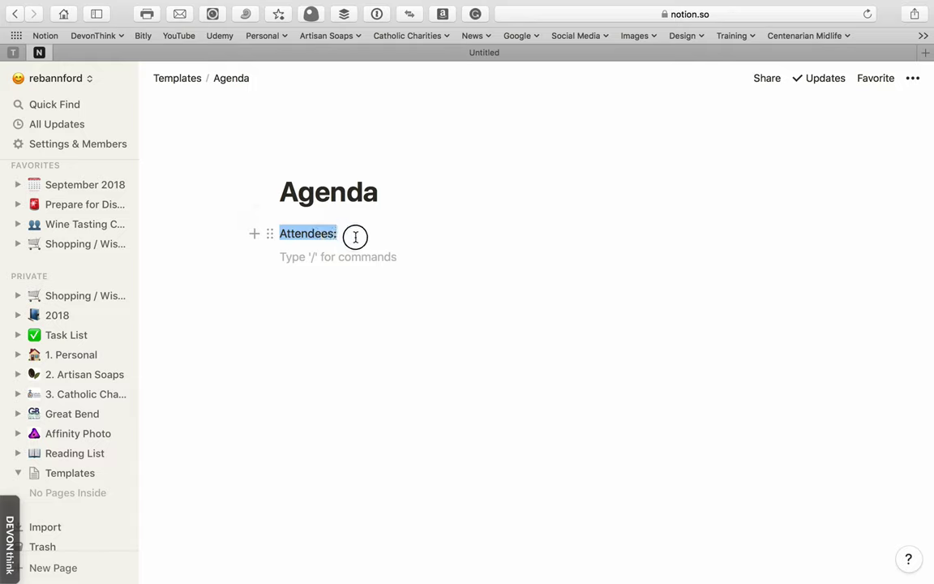
left_click(269, 235)
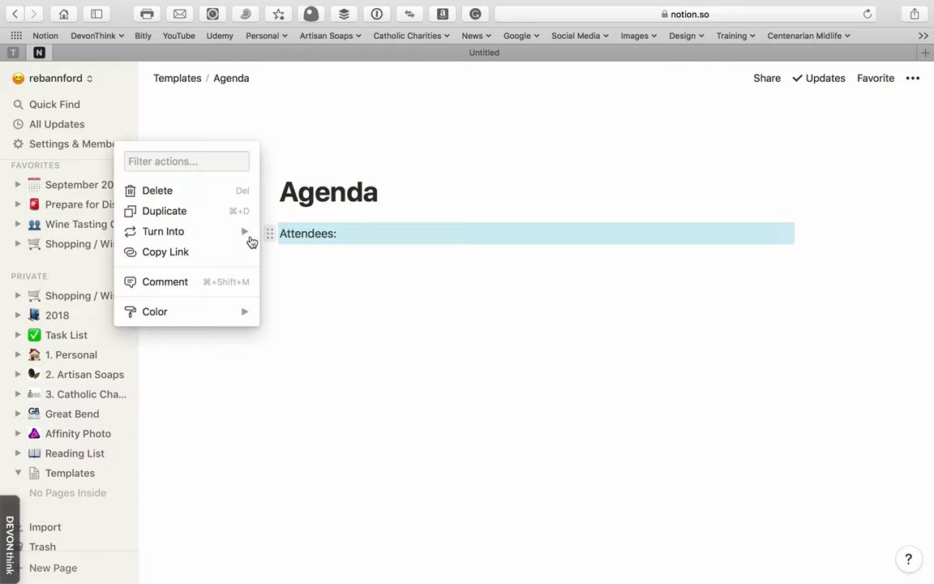
mouse_move(202, 233)
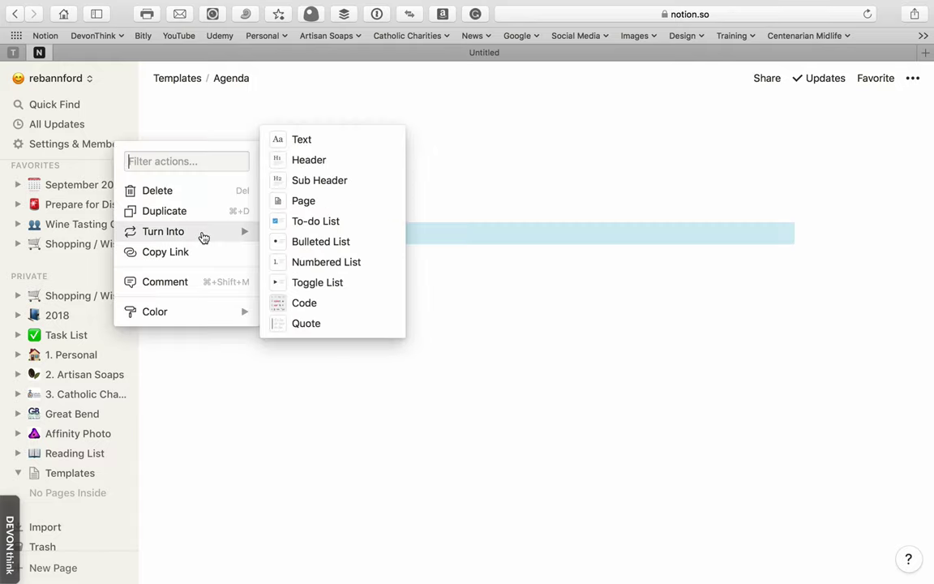
left_click(300, 182)
left_click(359, 242)
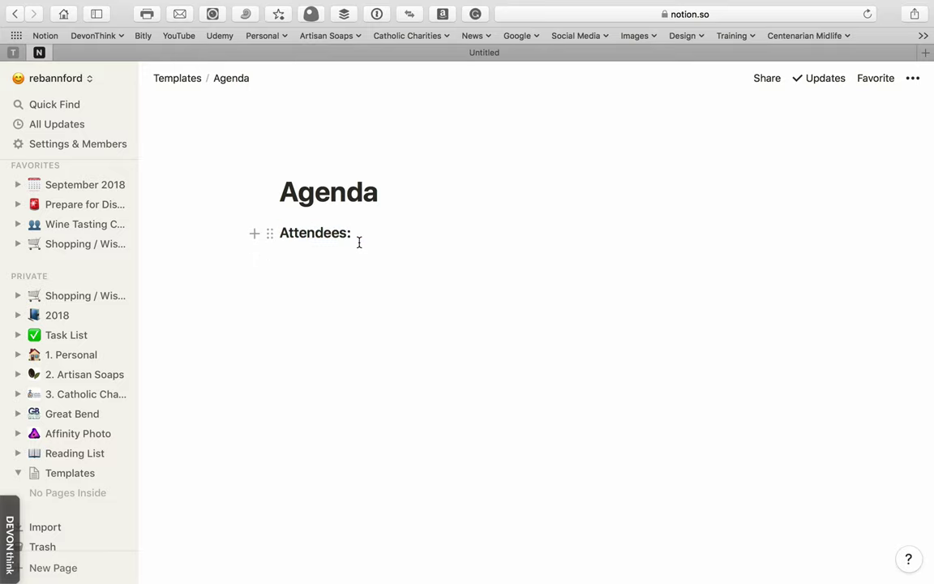
Add a line reading "Date" below "Attendees:" and move it above that heading.
key("Return")
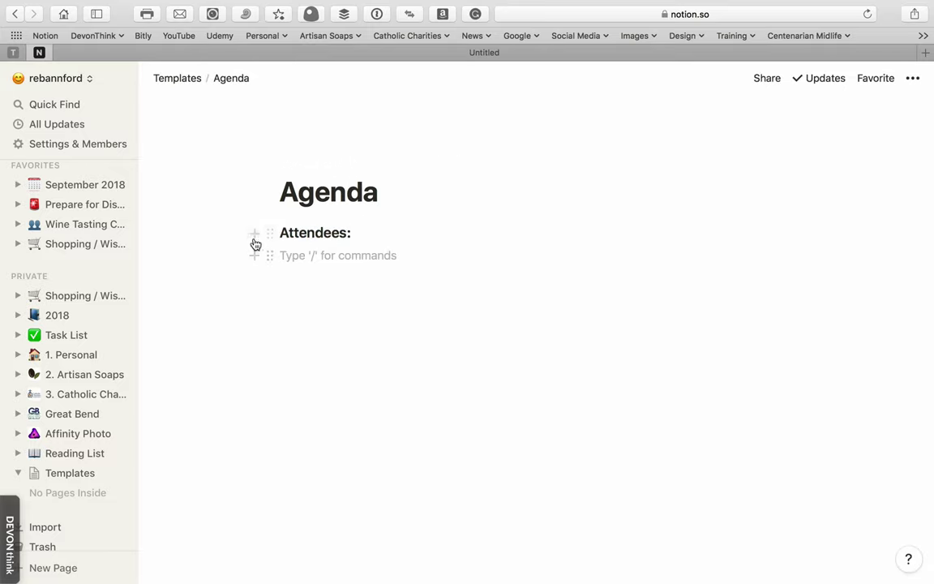
left_click(256, 240)
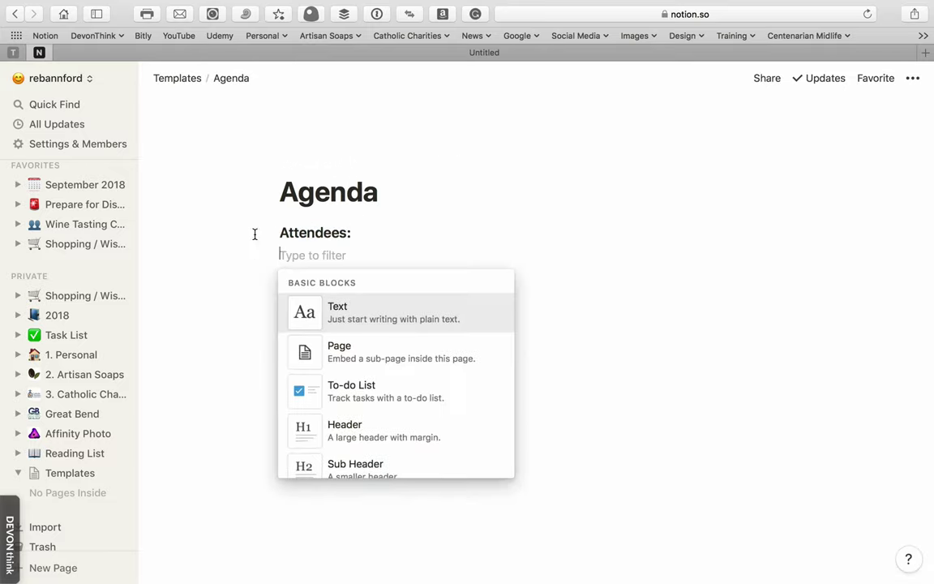
type("Date")
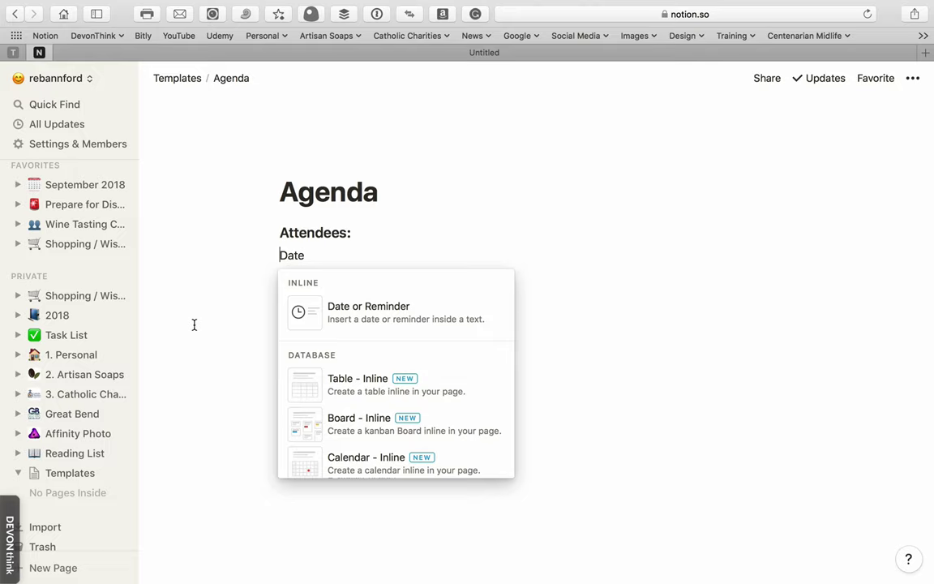
key("Escape")
left_click(271, 258)
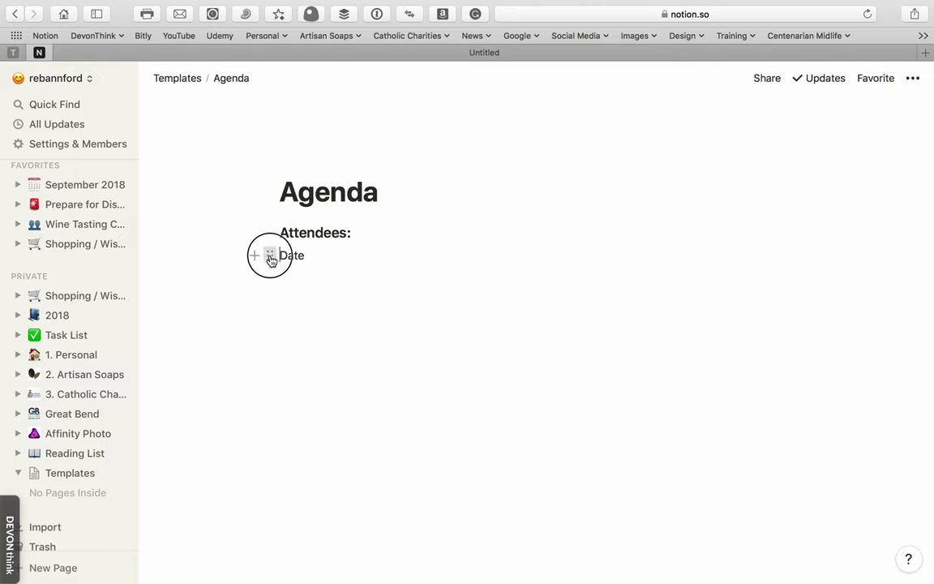
left_click_drag(271, 258, 270, 227)
Turn the "Date" line into a Sub Header and add a colon so it reads "Date:".
left_click(268, 234)
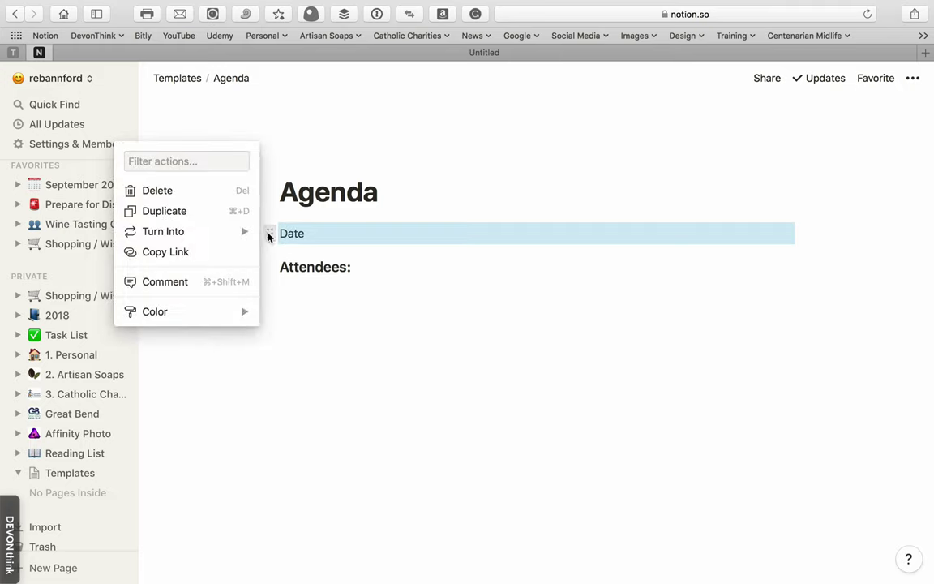
mouse_move(219, 234)
left_click(303, 180)
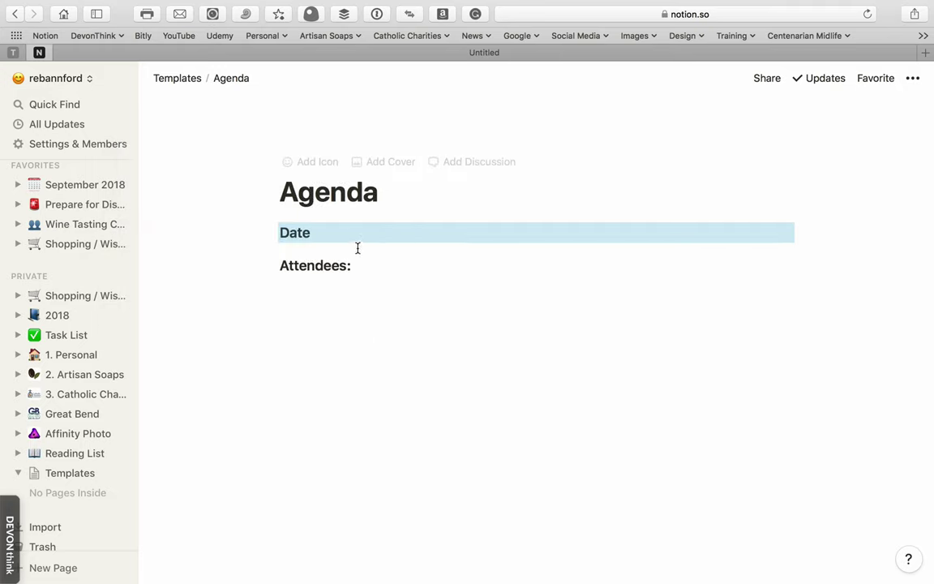
left_click(336, 235)
type(":")
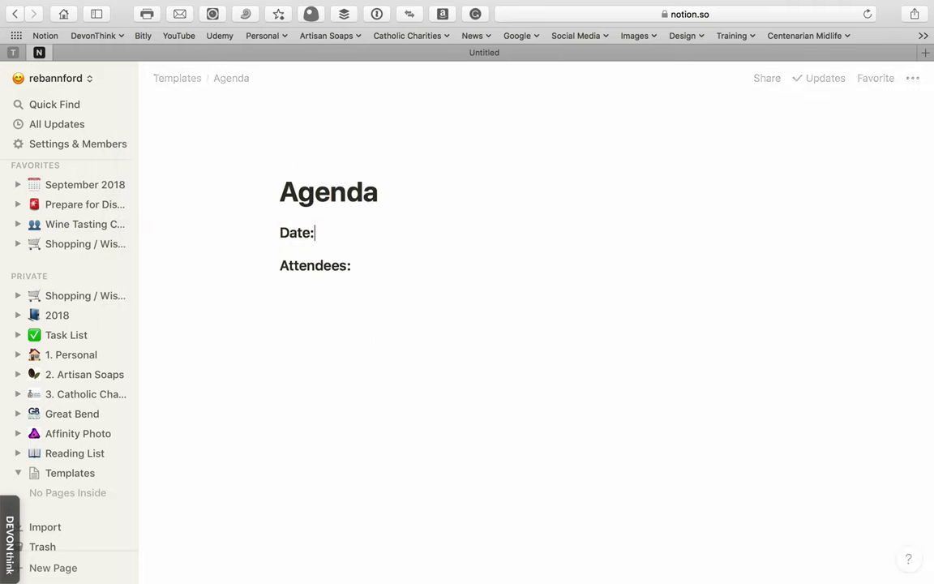
Start a new empty line below the "Attendees:" heading.
left_click(381, 267)
key("Return")
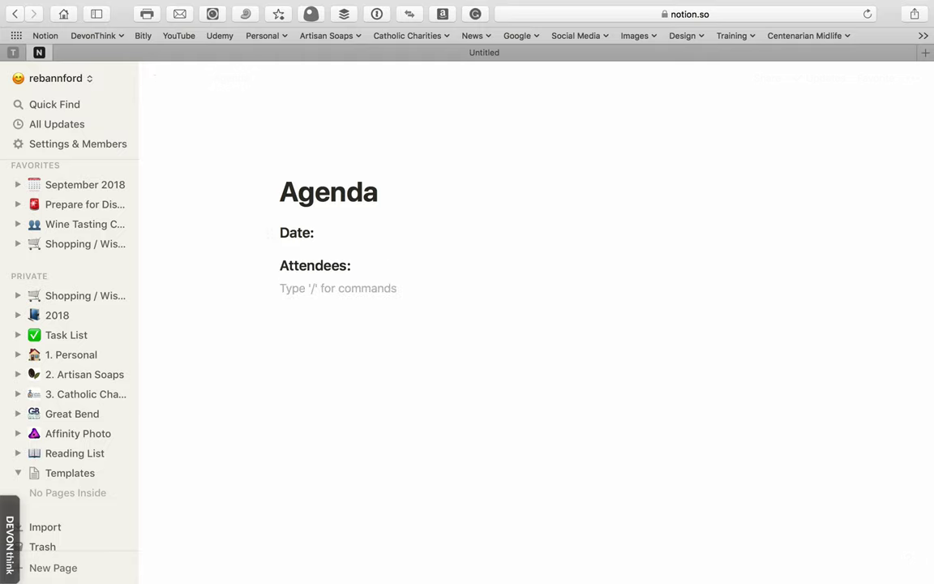
type("o")
key("BackSpace")
type("Ol")
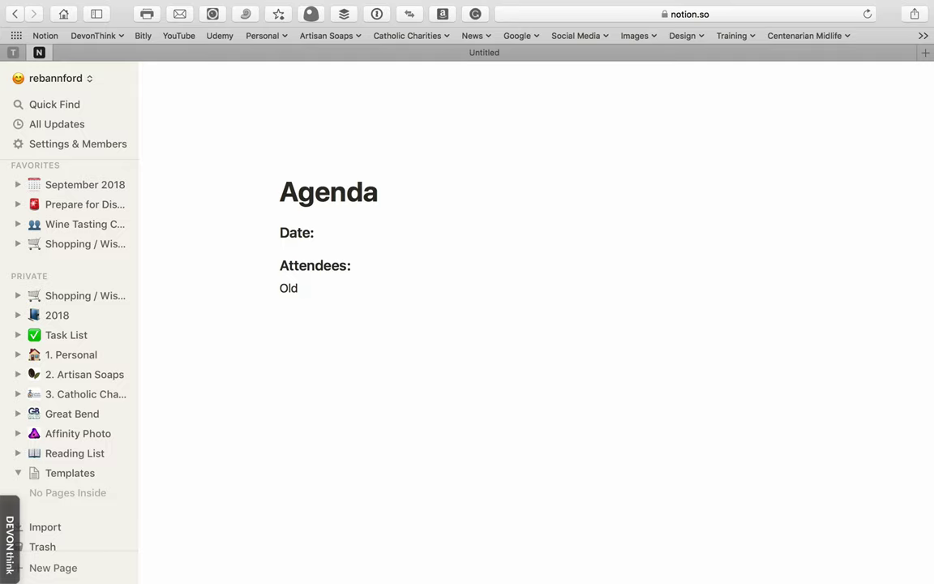
type("d")
key("BackSpace")
key("BackSpace")
key("BackSpace")
Write "Minutes" and "Financial Report" as separate lines below the "Attendees:" heading and continue on a new line.
type("Minutes")
key("Return")
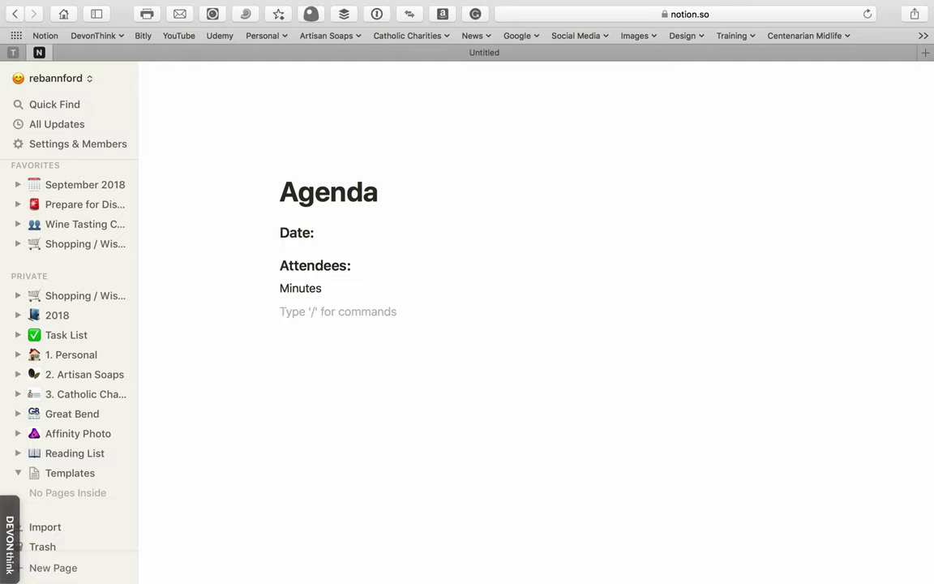
type("Financial")
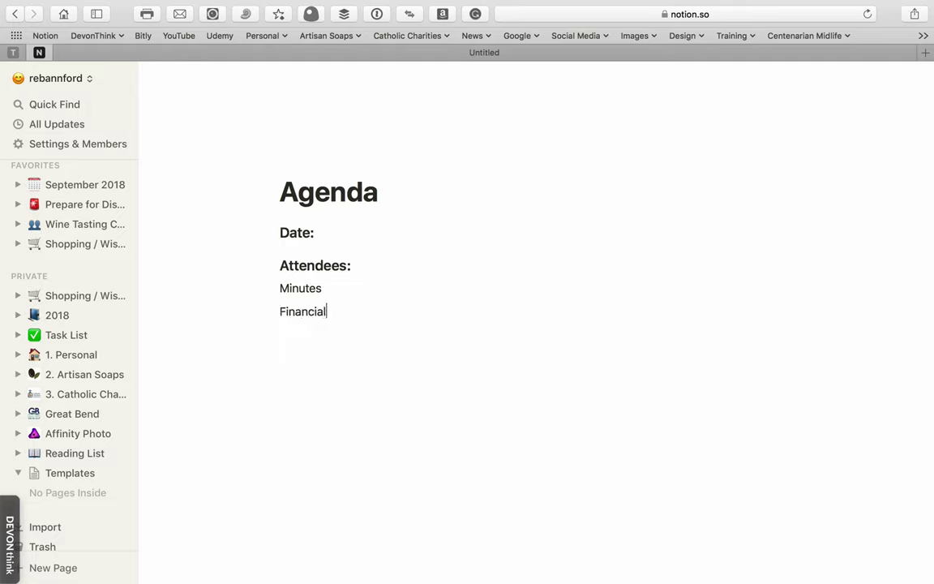
type(" Report")
key("Return")
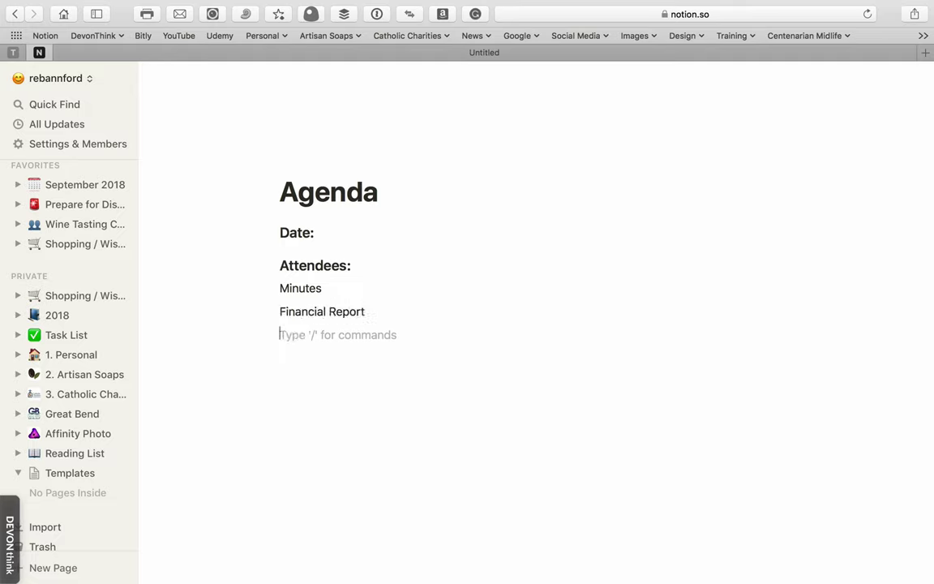
Write "Old Business" and "New Business" as separate lines below "Financial Report".
type("Old B")
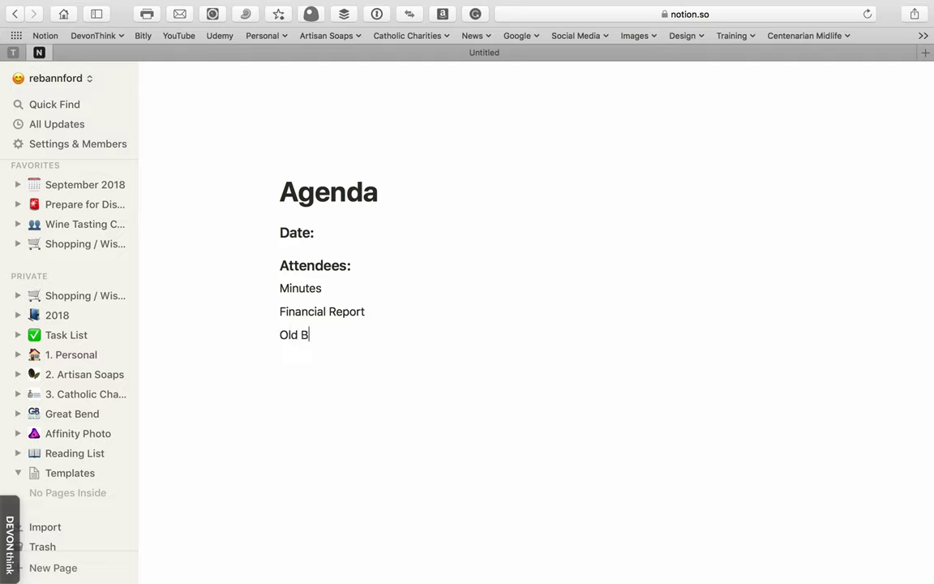
type("usines")
key("Return")
type("s")
key("BackSpace")
key("BackSpace")
type("s")
key("Return")
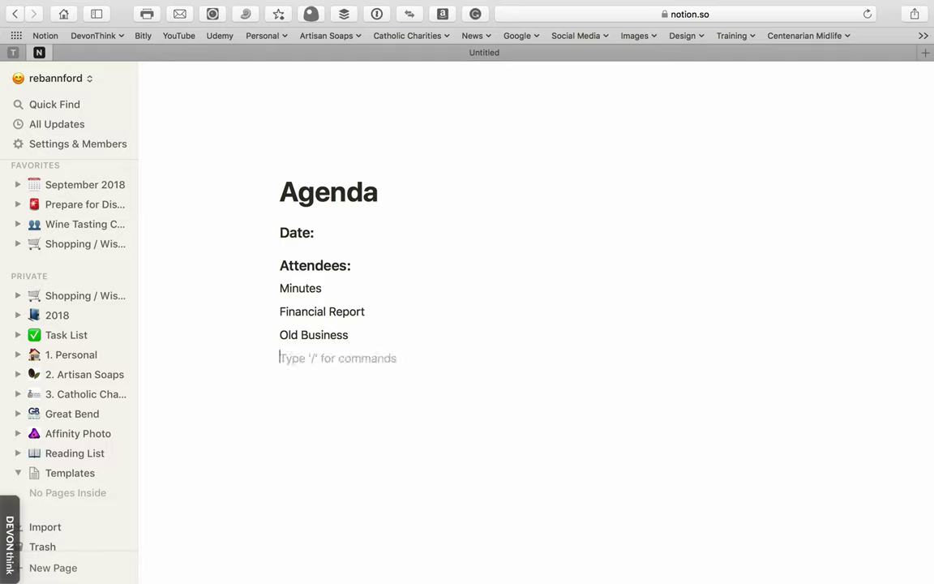
type("New B")
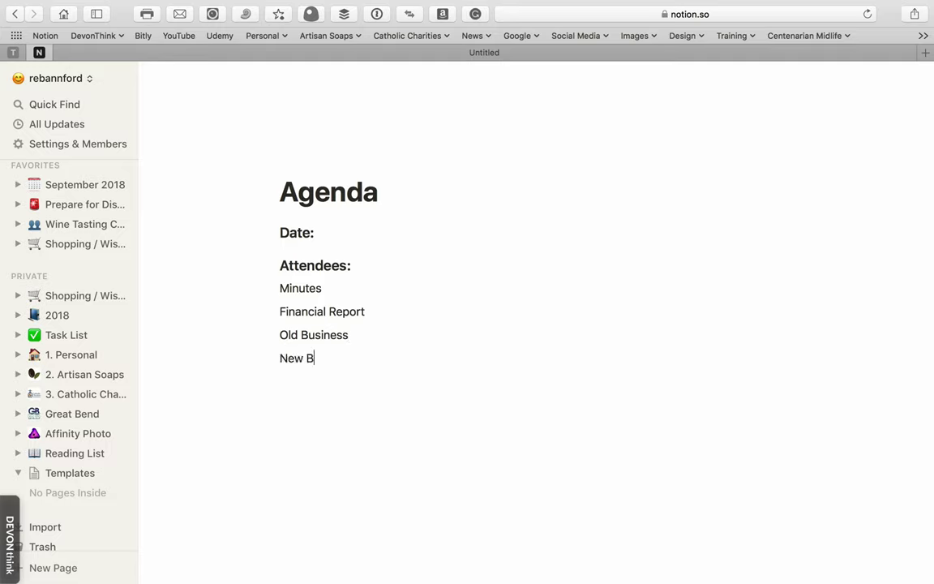
type("usiness")
Insert the line "Other Committee Reports" between "Financial Report" and "Old Business".
left_click(387, 304)
key("Return")
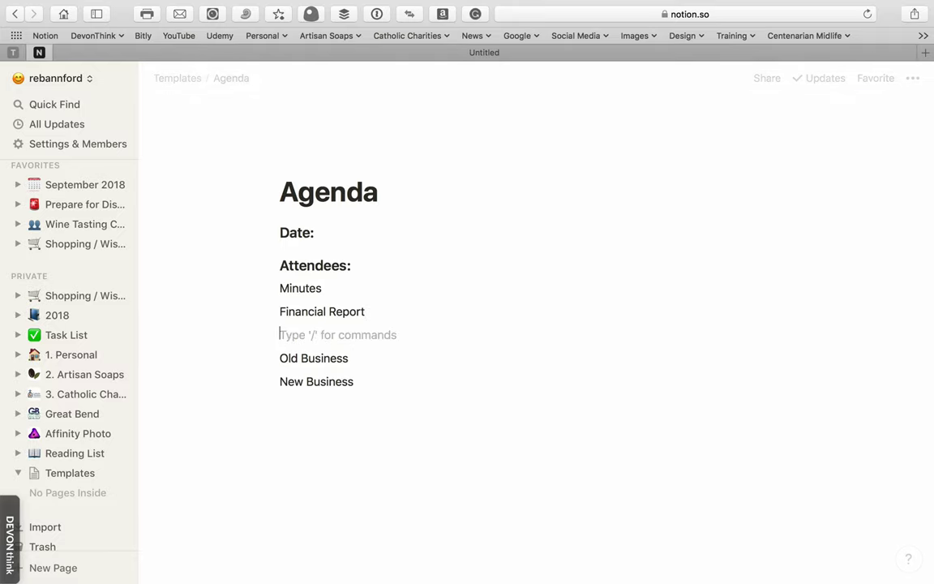
type("Other Co")
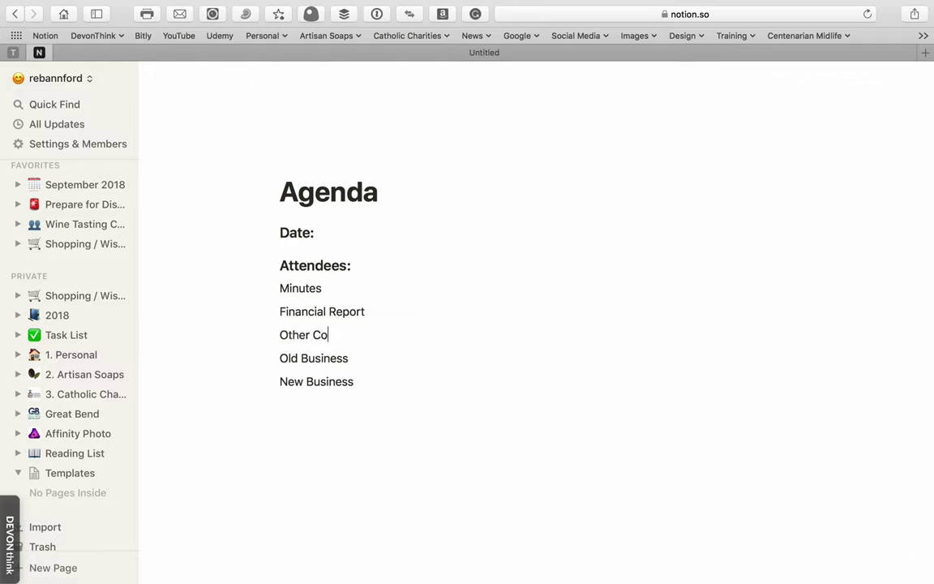
type("mmittee Re")
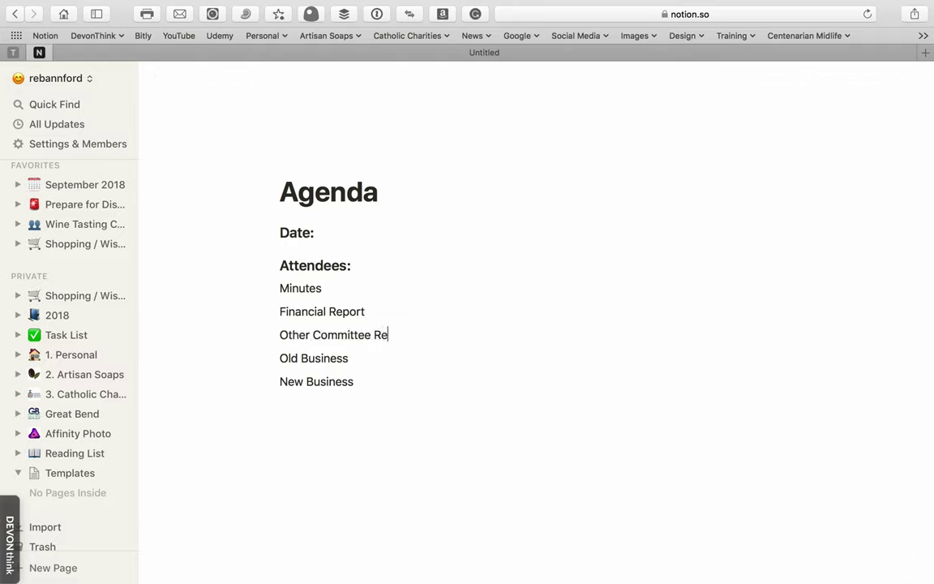
type("ports")
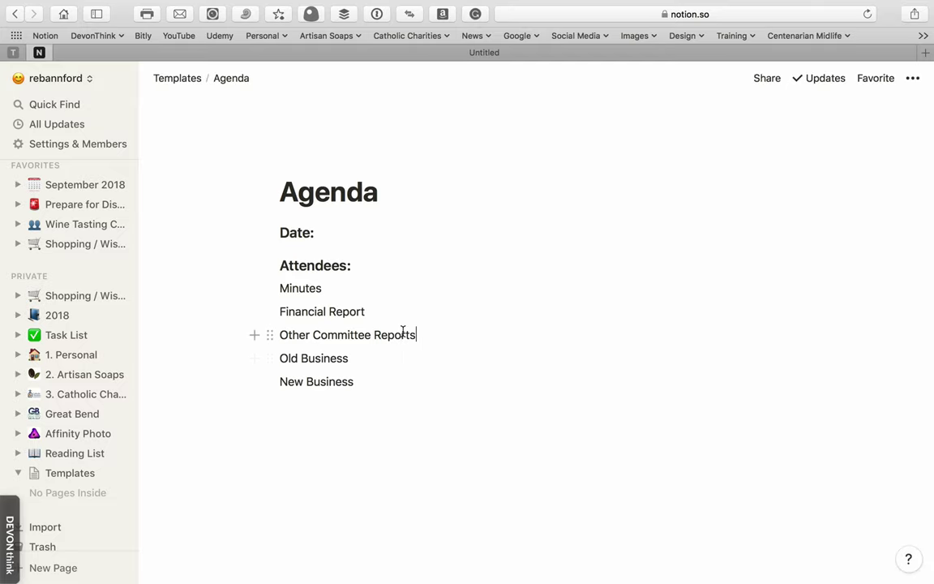
Insert an empty To-do List item between the "Attendees:" heading and "Minutes".
left_click(271, 290)
left_click(370, 255)
left_click(366, 265)
key("Return")
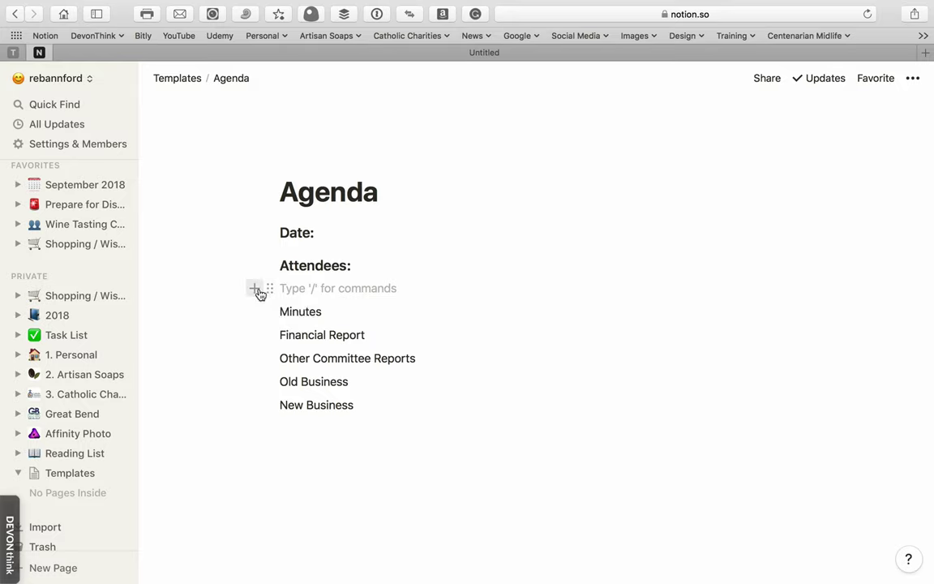
left_click(255, 289)
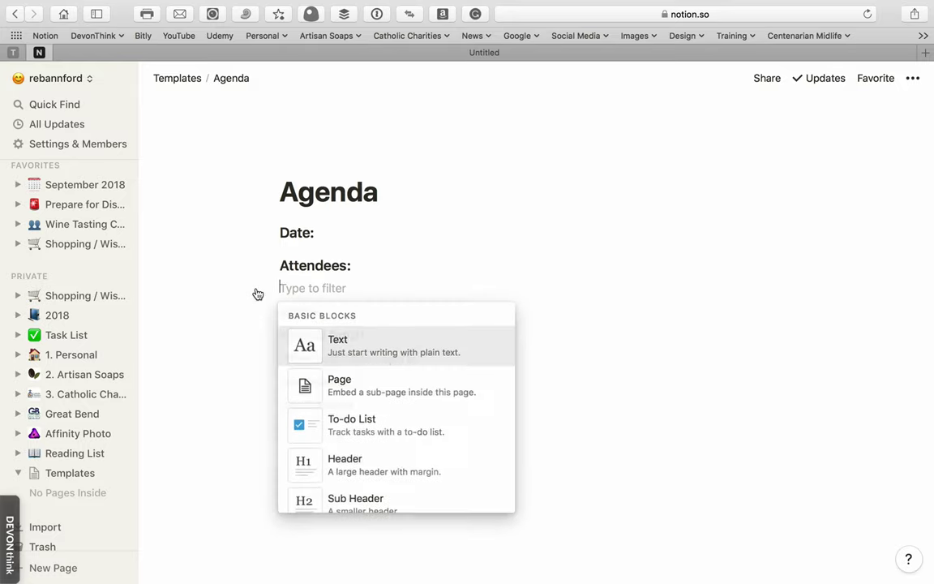
left_click(361, 428)
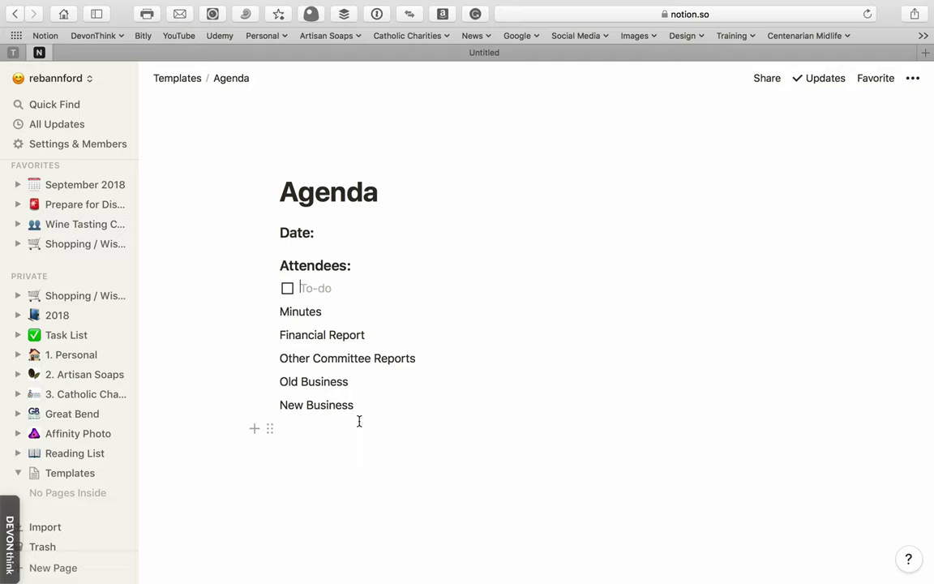
Enter the first two attendees' full names as separate to-do items under "Attendees:".
type("Joe ")
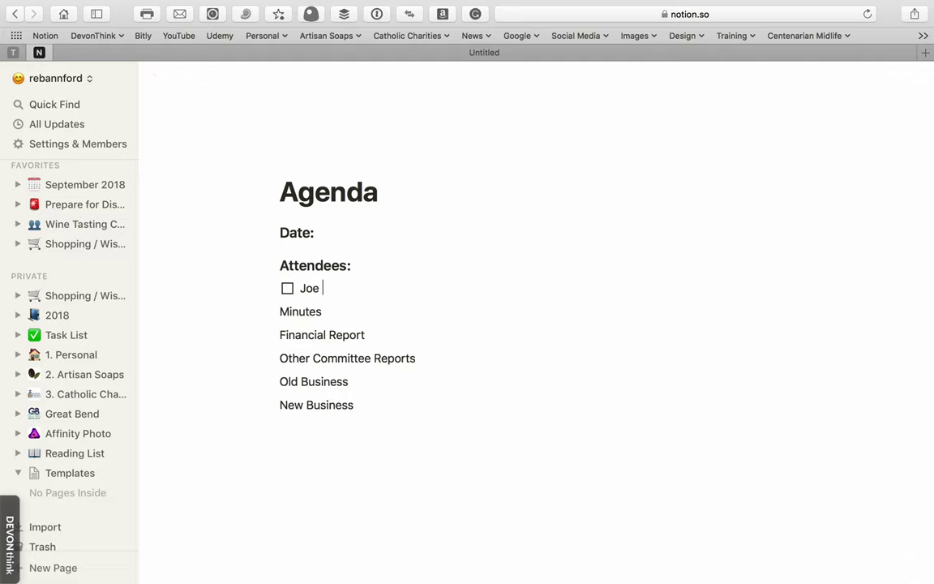
type("Doe")
key("Return")
type("Su")
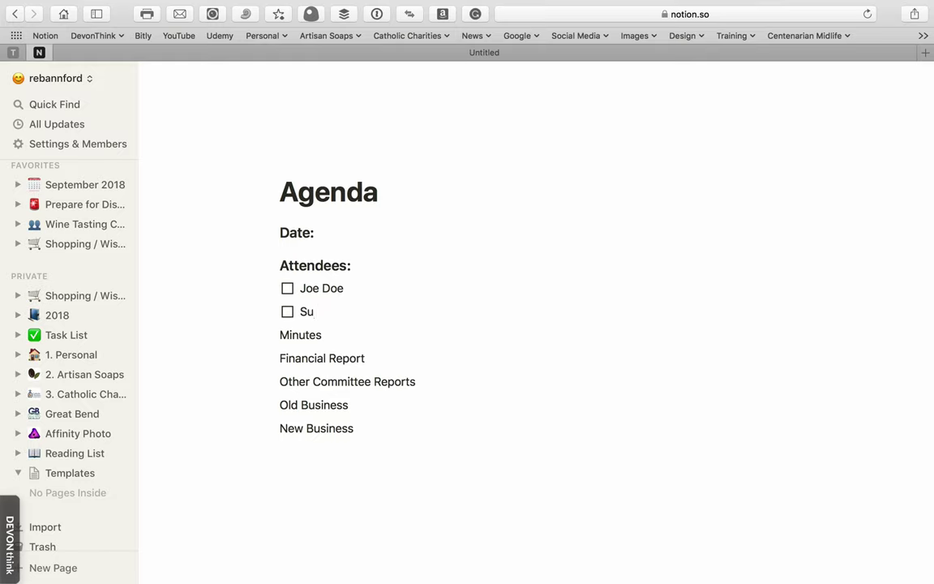
type("san Sunshine")
key("Return")
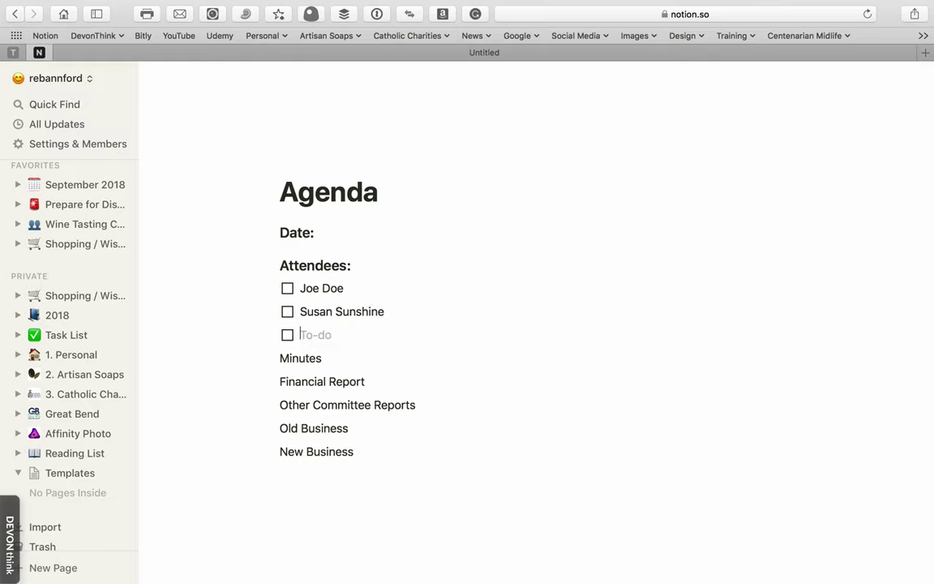
Add the third attendee's and the chairman's names as to-do items, and end the checklist with an empty text line.
type("Robin Rainw")
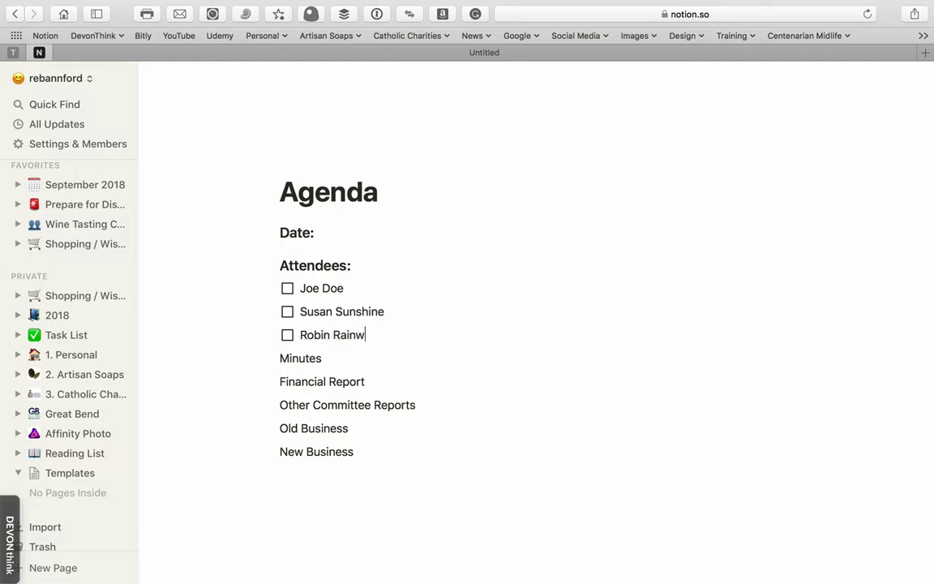
type("ater")
key("Return")
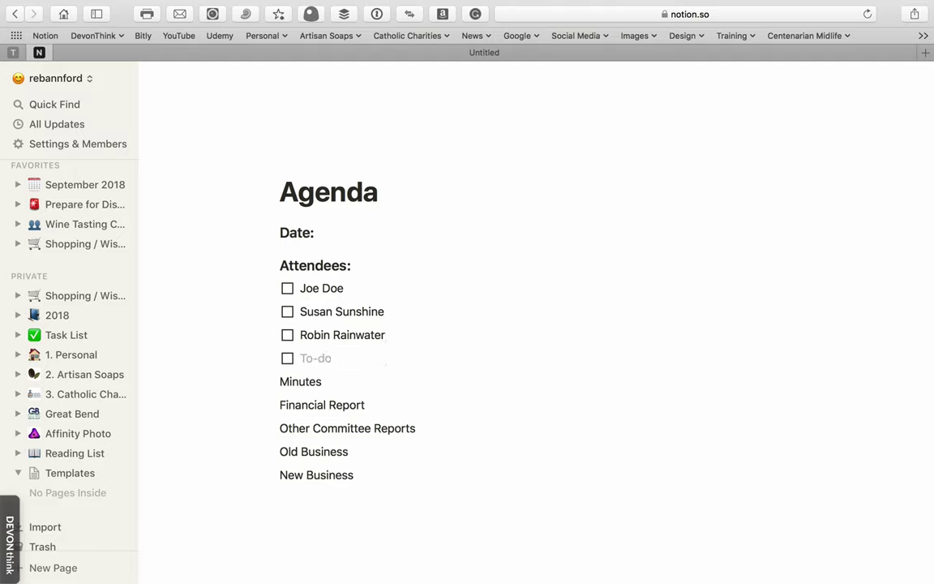
type("Chairman Snoopy")
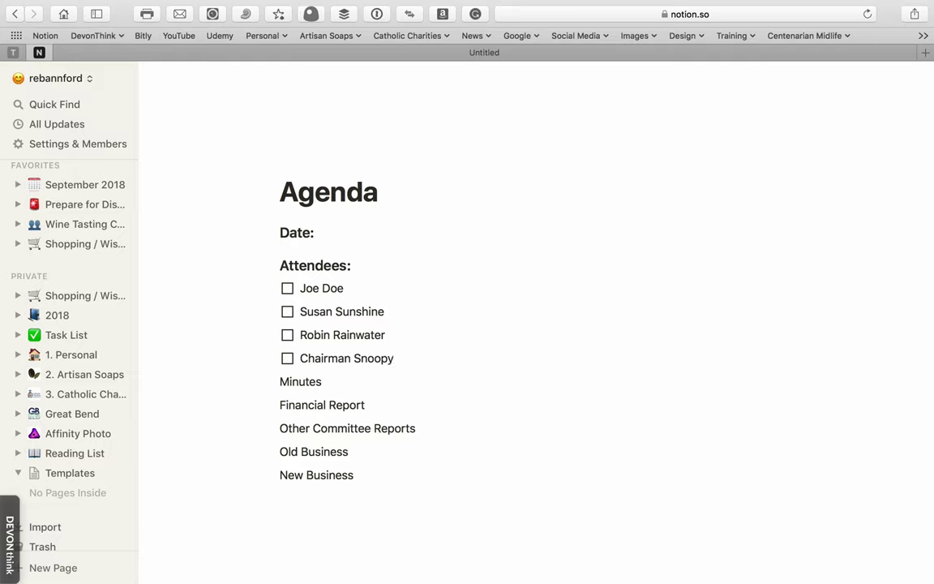
key("Return")
key("Return")
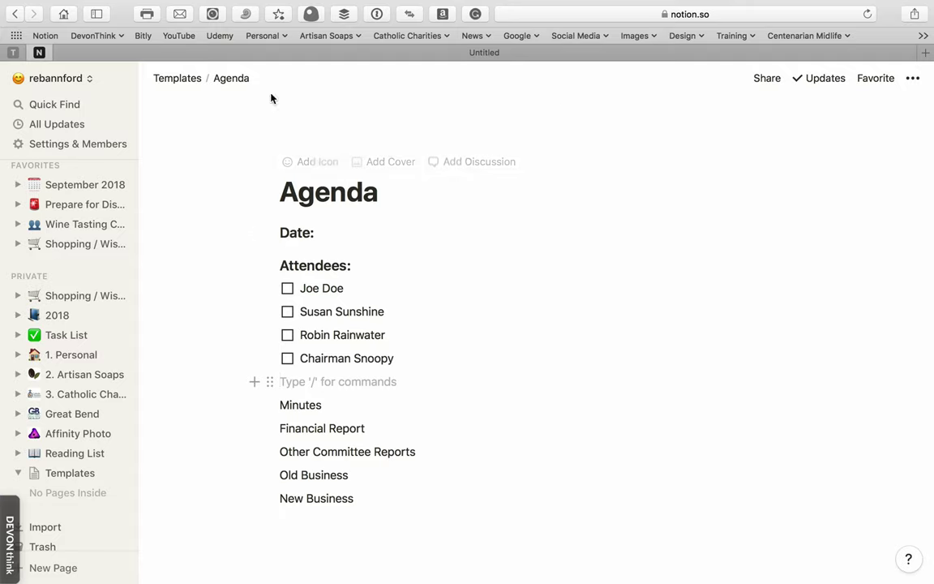
Go back to the Templates page and reopen the Agenda page through the Agenda button's configuration.
left_click(178, 81)
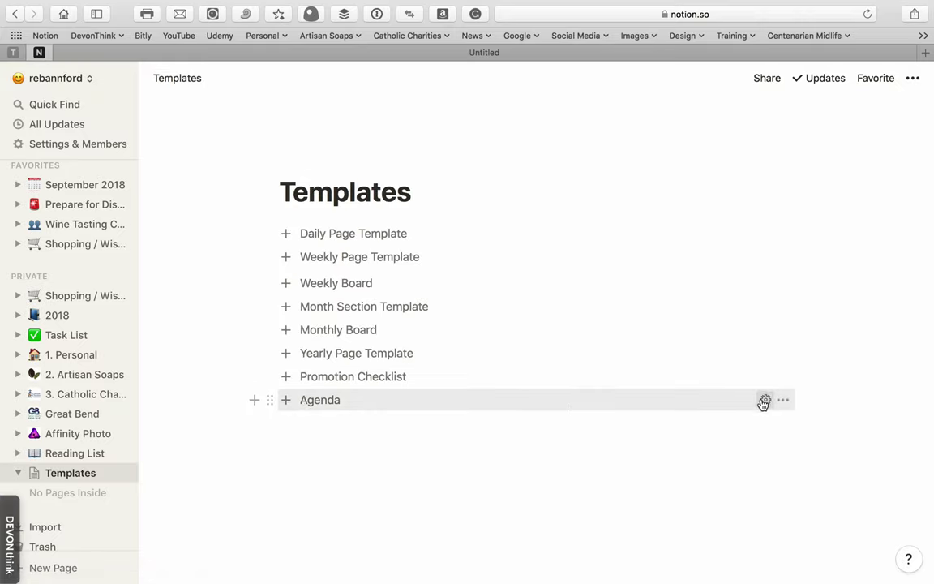
left_click(764, 403)
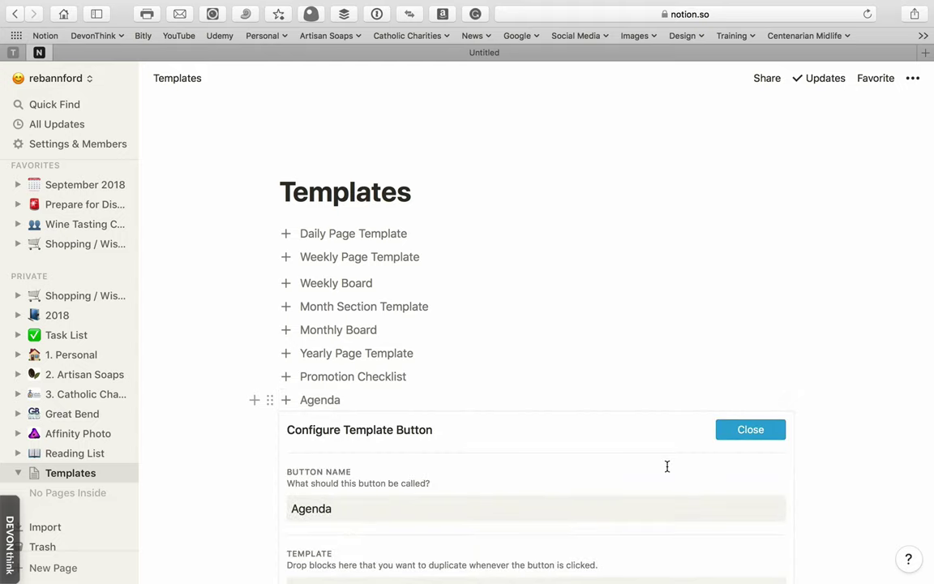
scroll(667, 466, "down", 5)
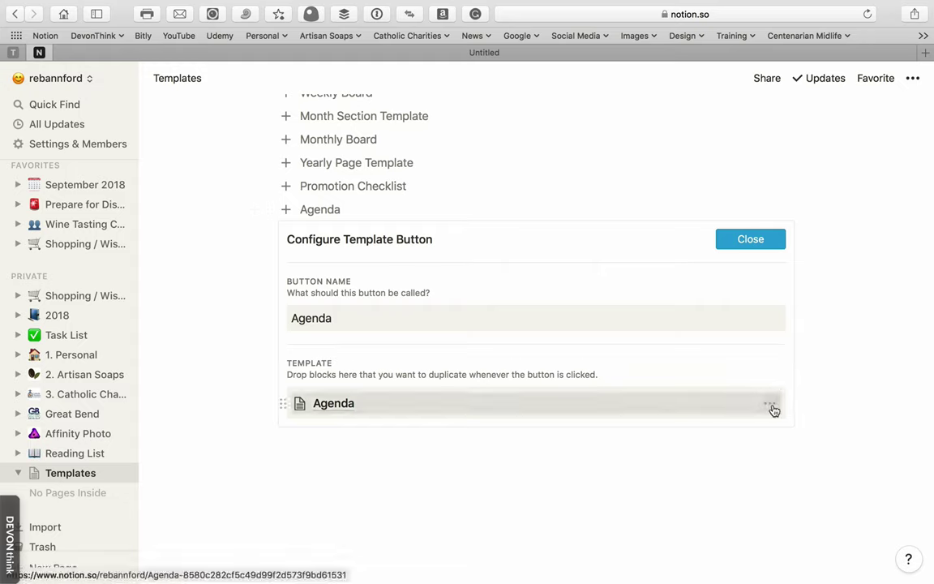
left_click(772, 408)
mouse_move(825, 524)
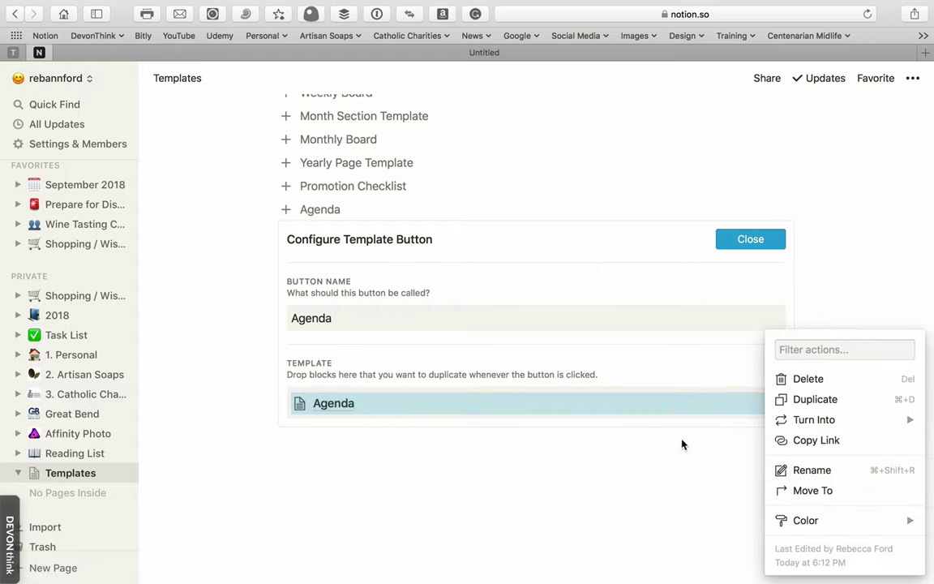
left_click(505, 498)
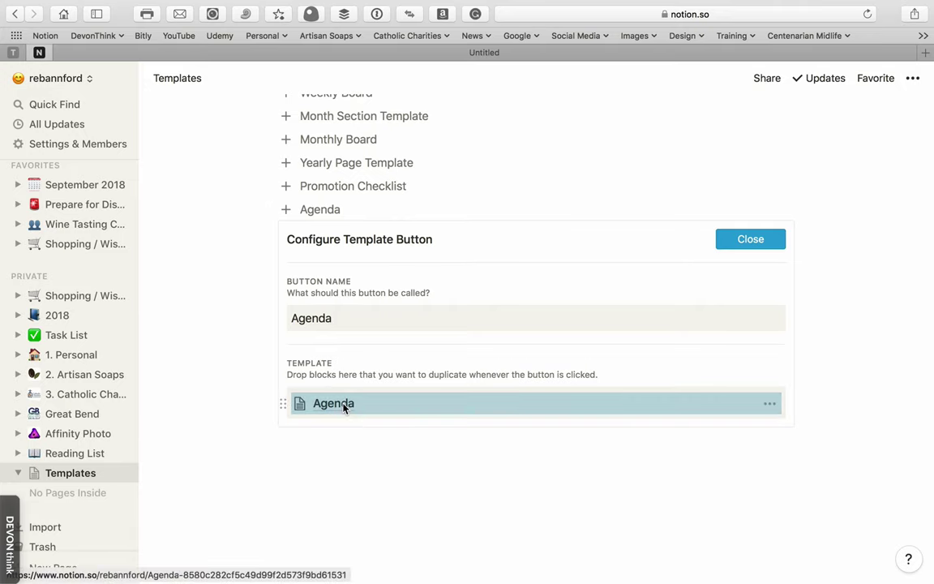
left_click(344, 408)
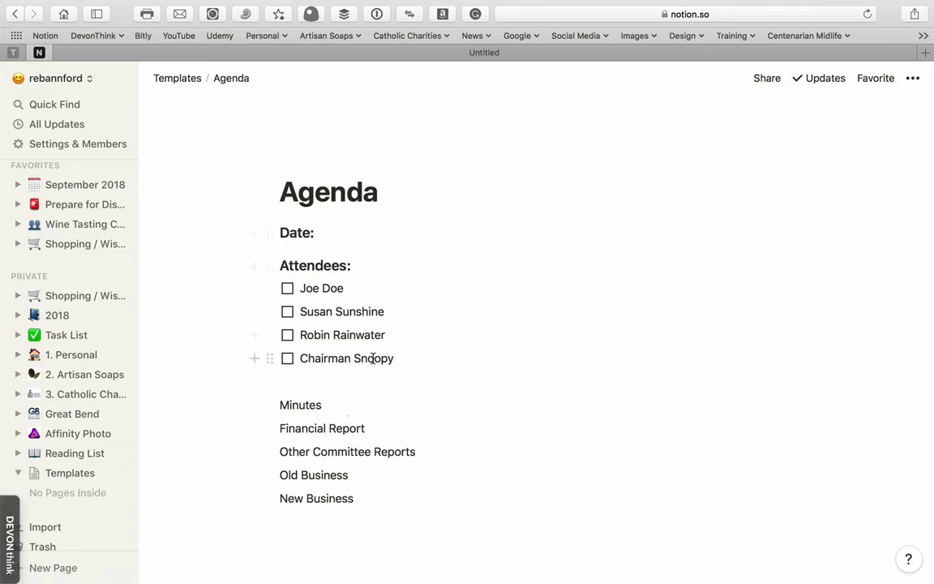
Return to the Templates page, generate a test Agenda page from the Agenda template button, and go back to Templates.
left_click(179, 81)
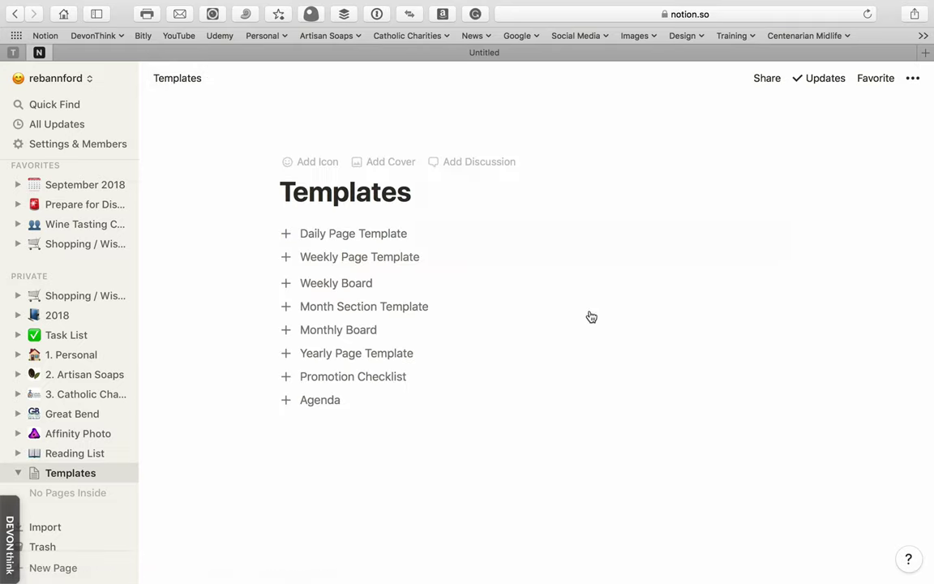
left_click(317, 406)
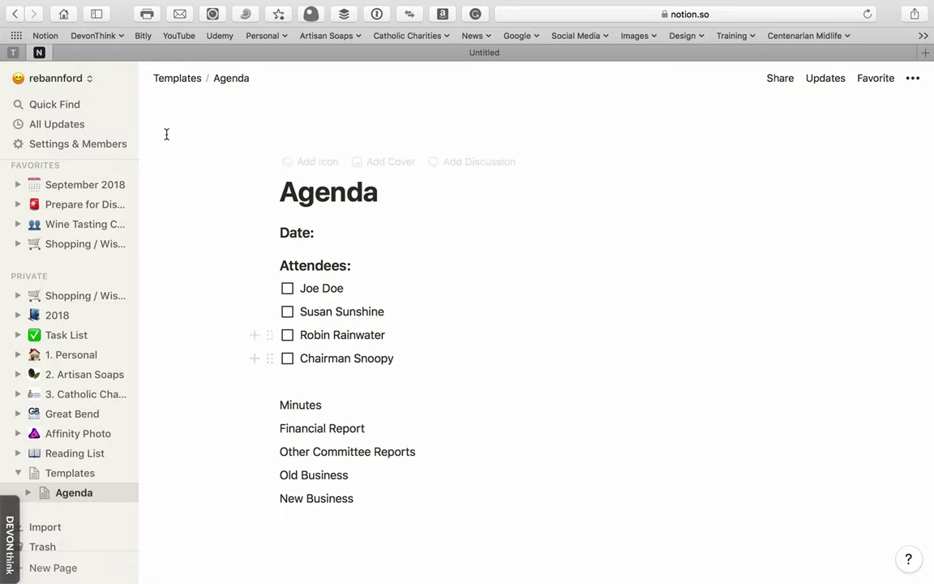
left_click(77, 477)
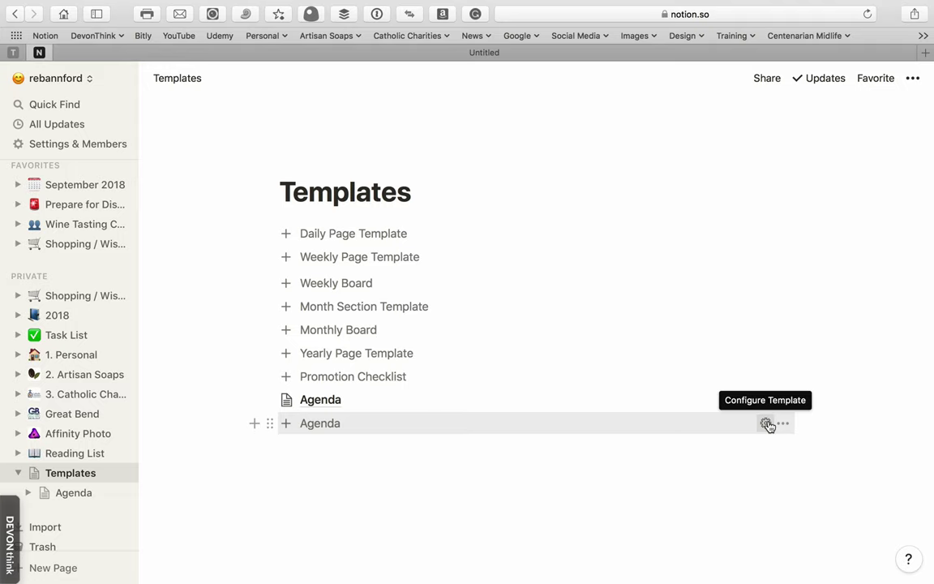
Delete the generated Agenda page above the Agenda button and leave the button's configuration closed.
left_click(765, 425)
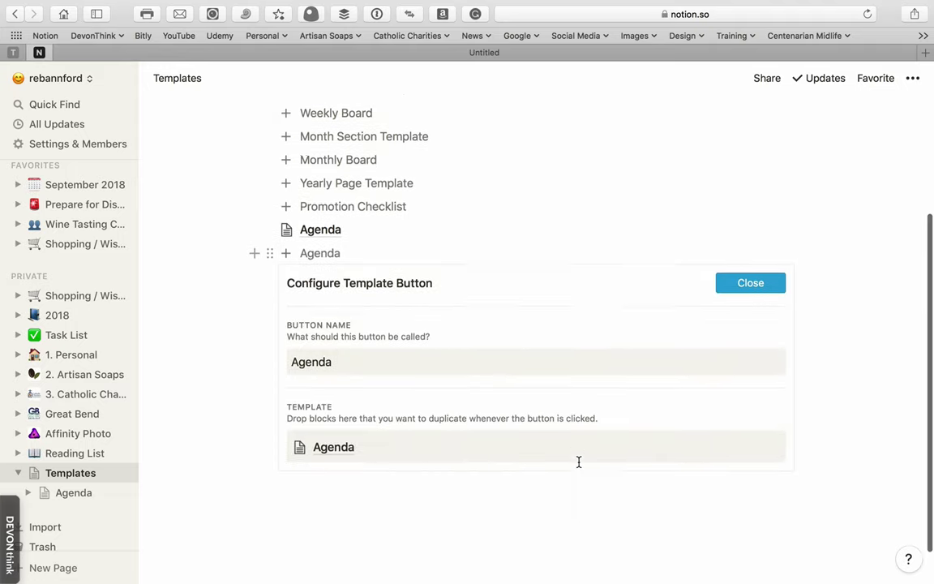
scroll(579, 462, "down", 1)
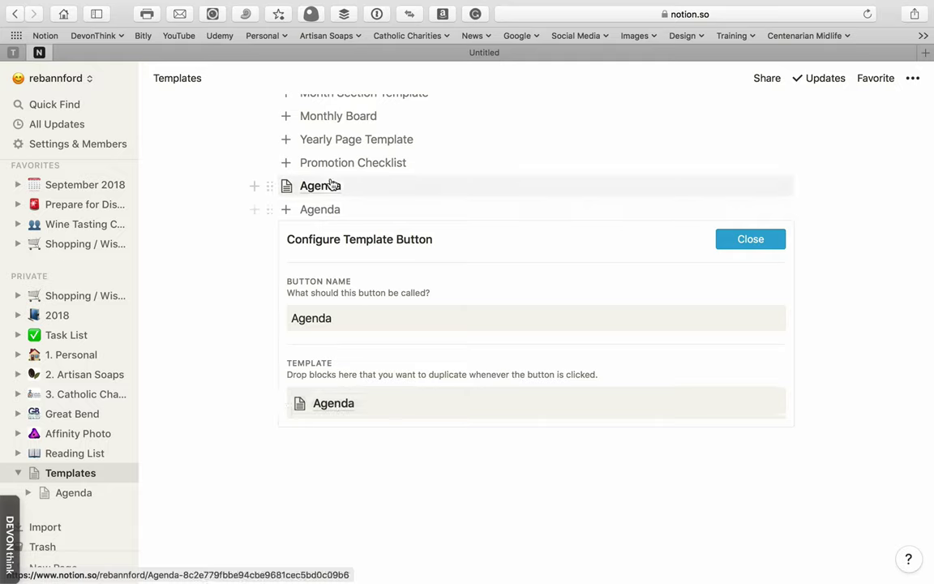
left_click(267, 187)
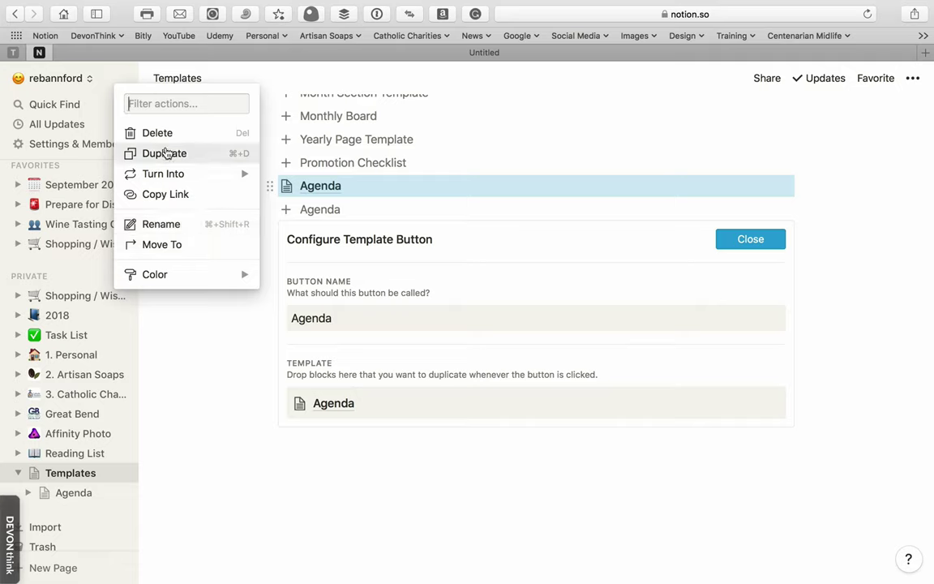
left_click(167, 134)
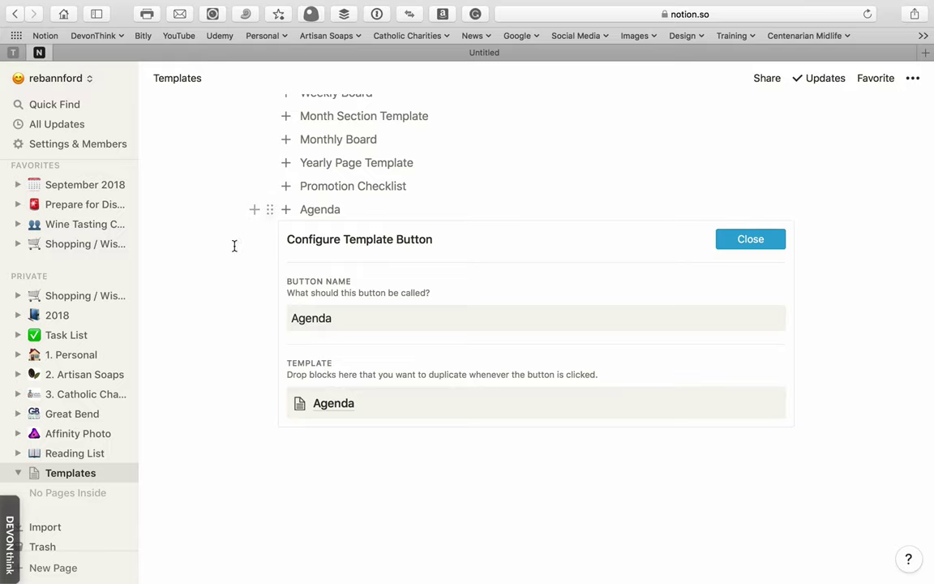
left_click(745, 239)
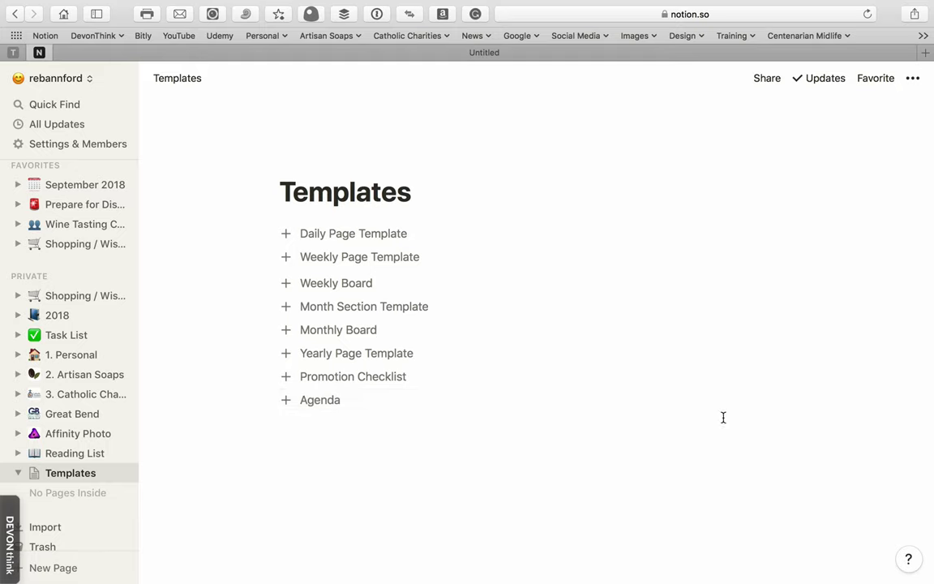
Open the Agenda page through the Agenda button's configuration and add "President Trump" as the last attendee to-do item.
left_click(783, 401)
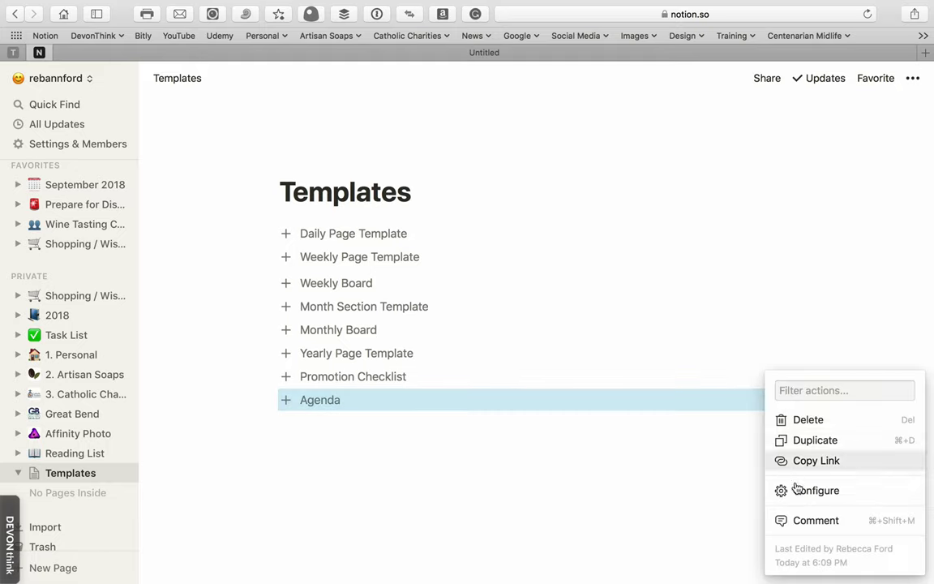
left_click(796, 492)
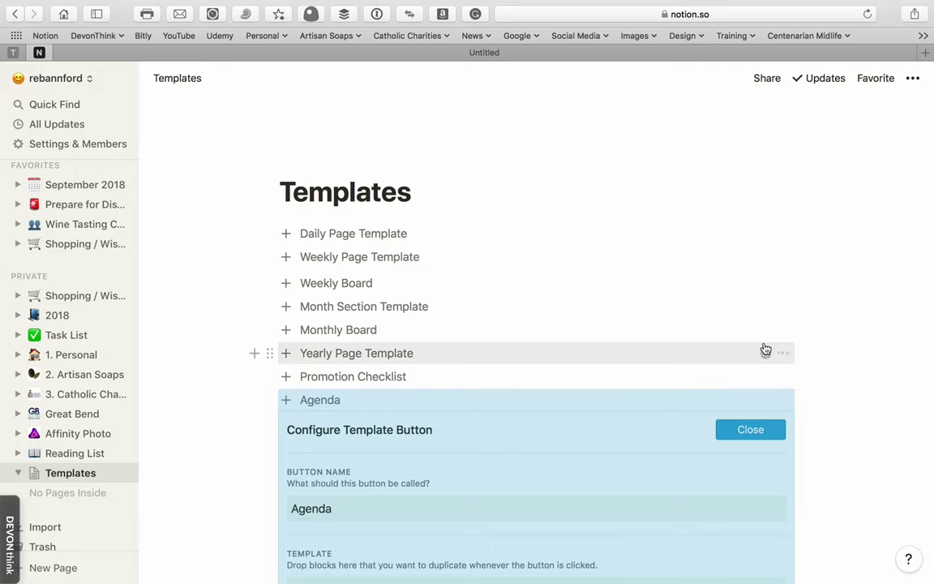
scroll(651, 417, "down", 5)
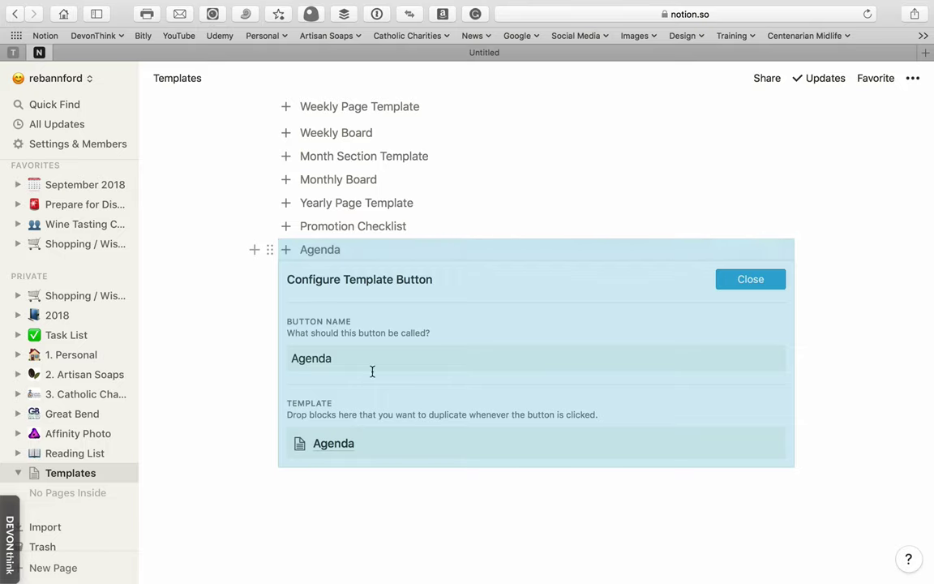
left_click(344, 445)
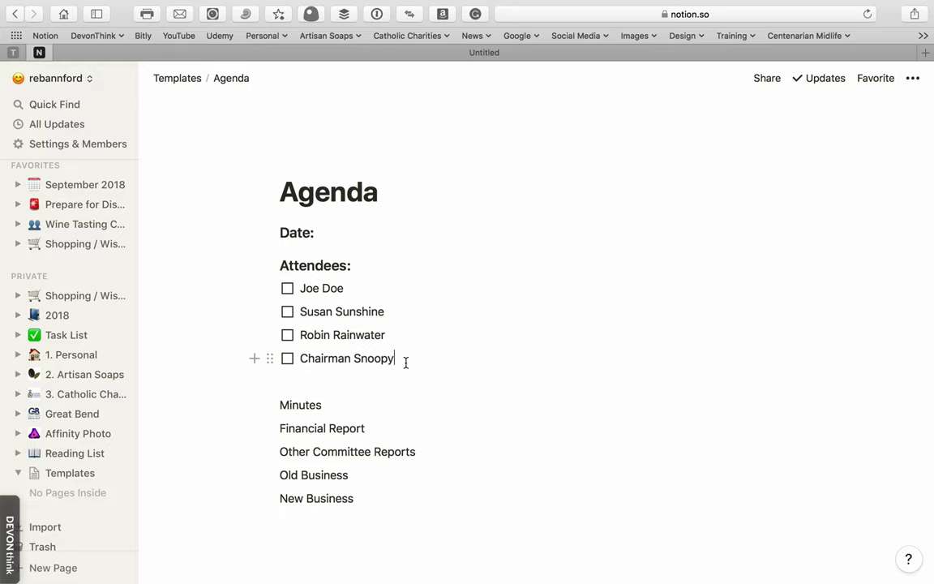
key("Return")
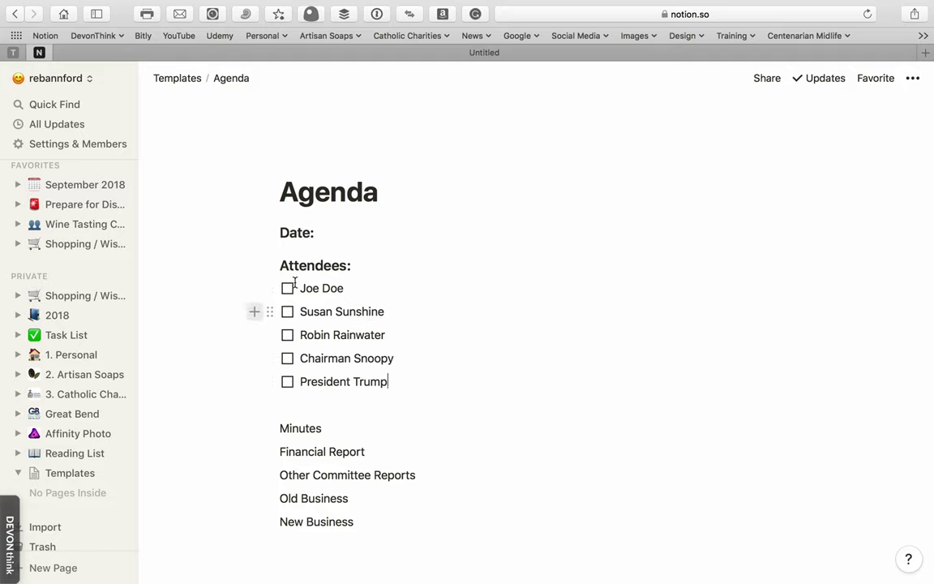
Generate another test Agenda page with the Agenda button, then delete that page and return to Templates.
left_click(173, 85)
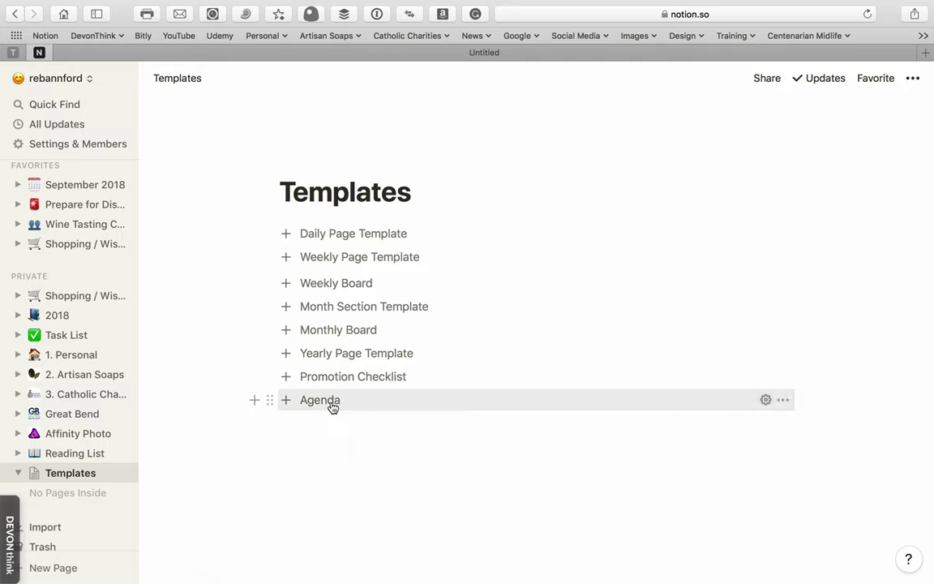
left_click(331, 406)
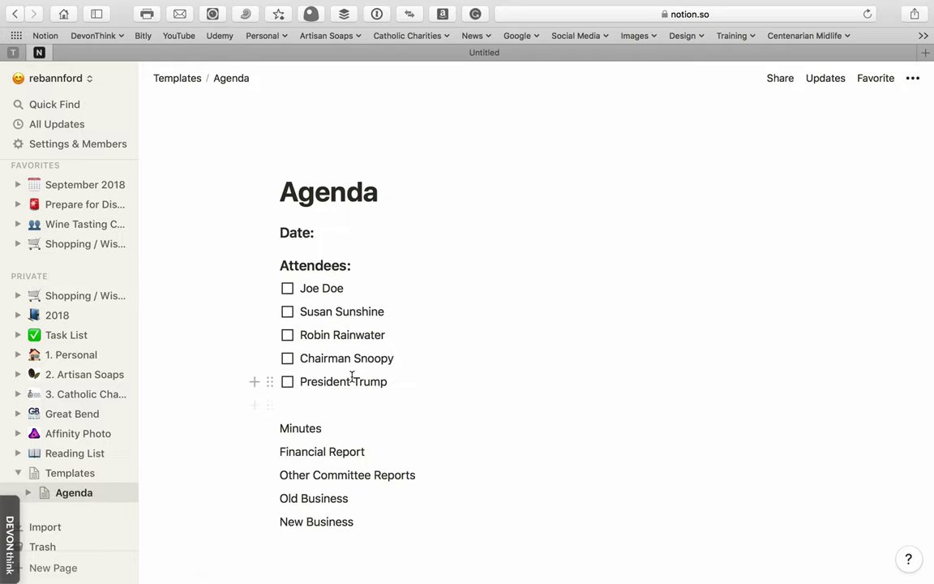
left_click(71, 469)
left_click_drag(71, 469, 59, 497)
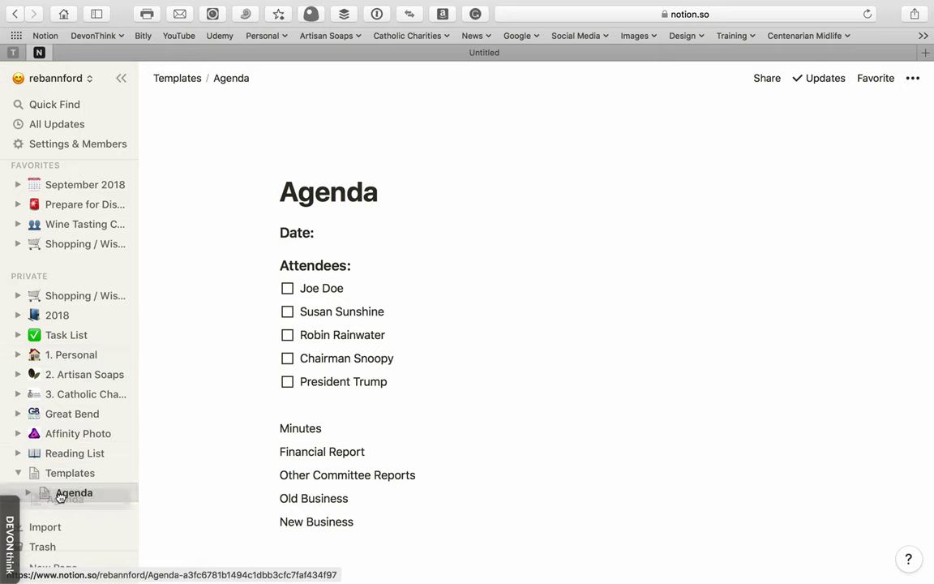
left_click(105, 492)
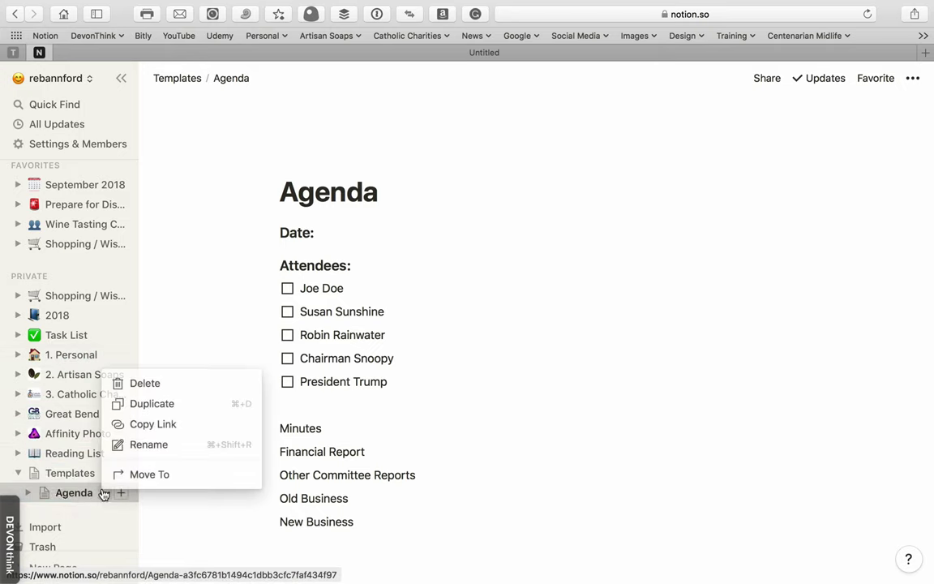
left_click(139, 388)
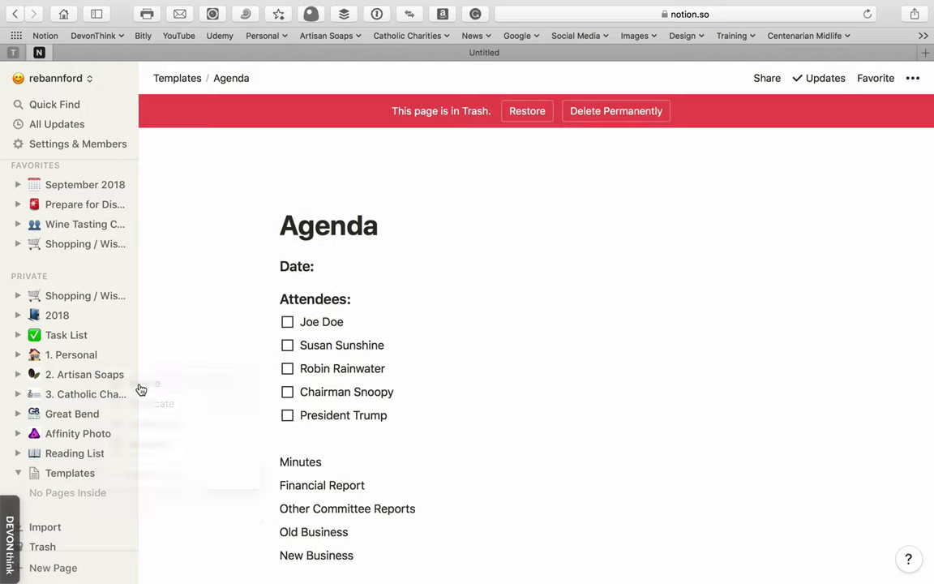
left_click(188, 80)
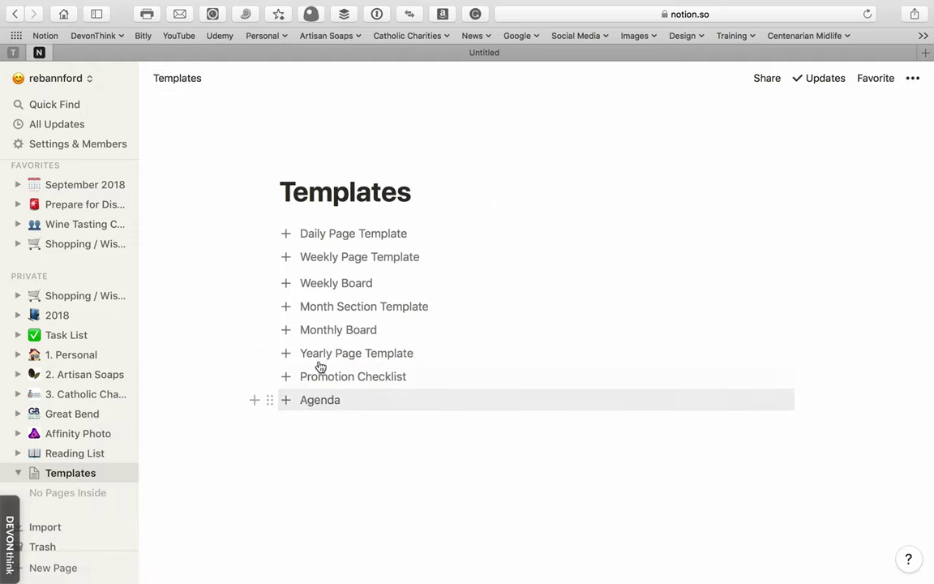
Insert a new Template Button block below the Agenda button on the Templates page.
left_click(254, 399)
scroll(387, 334, "down", 1)
scroll(387, 334, "down", 15)
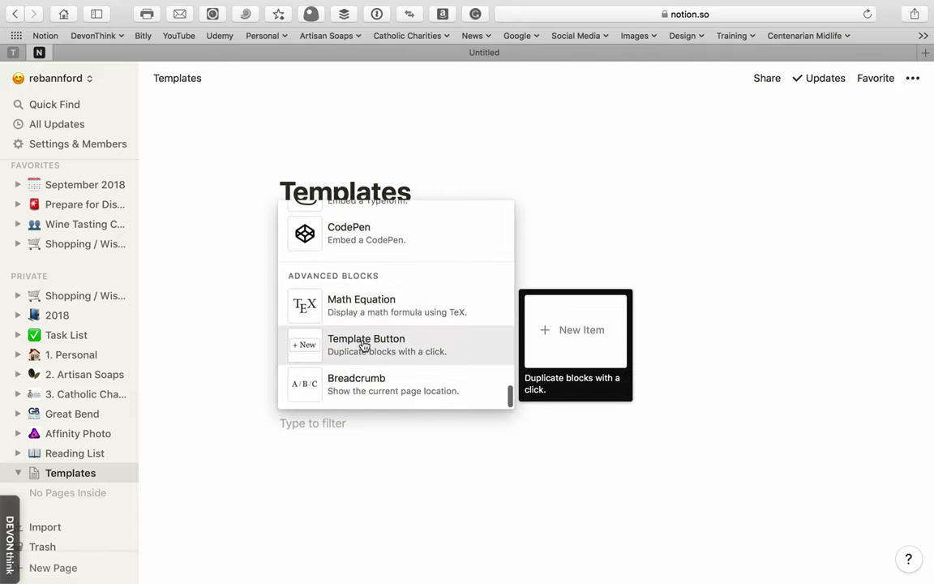
left_click(363, 342)
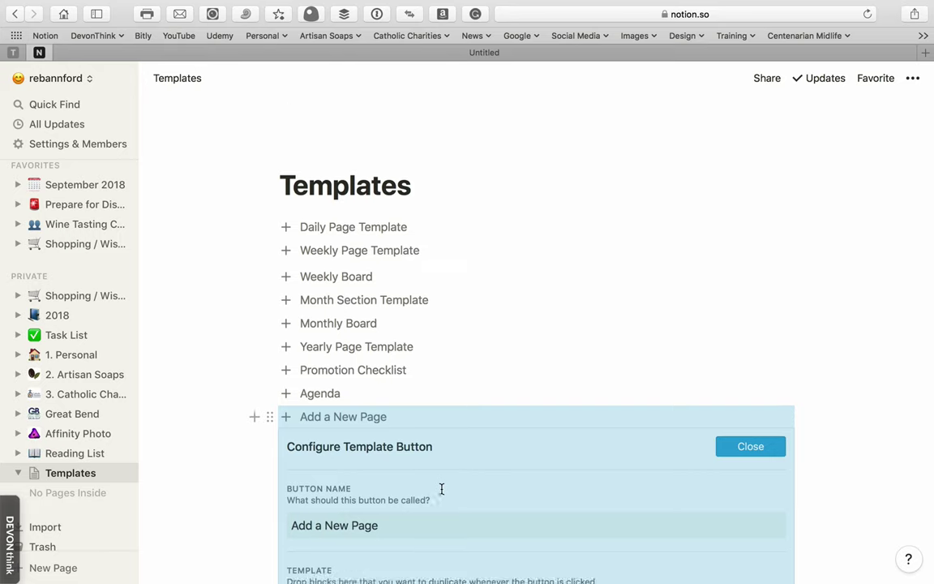
scroll(442, 488, "down", 4)
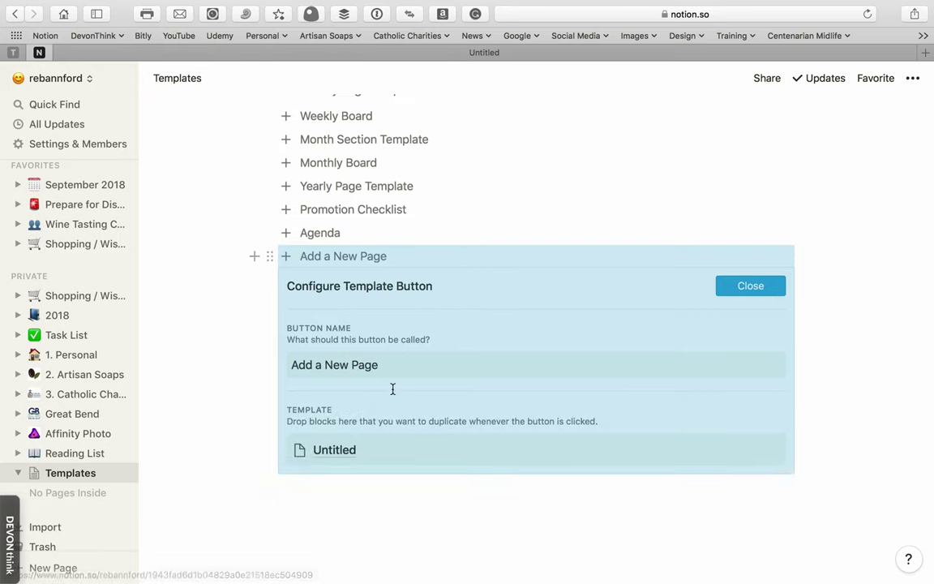
Name the new template button "Daily Checklist".
left_click(369, 365)
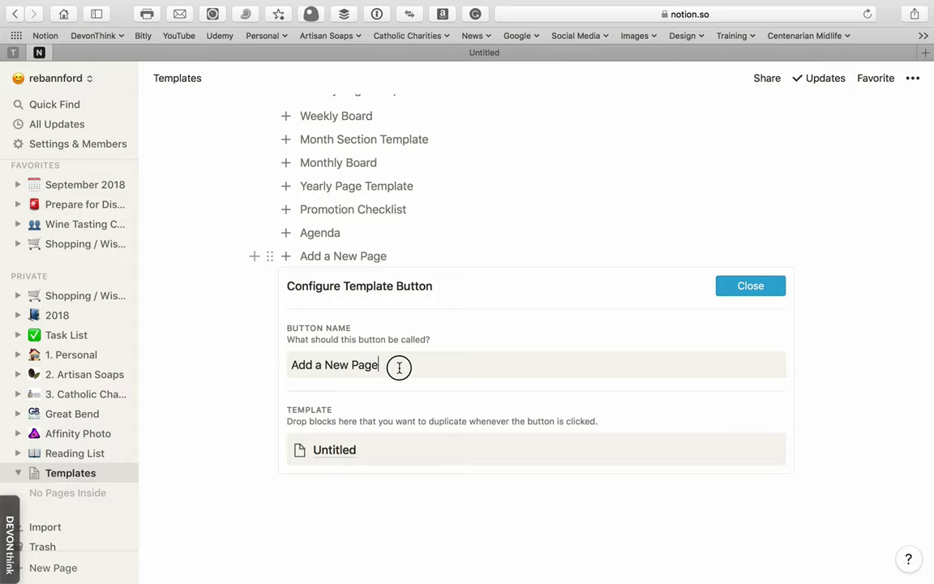
left_click(267, 363)
left_click(364, 367)
left_click_drag(380, 365, 290, 364)
type("Dai")
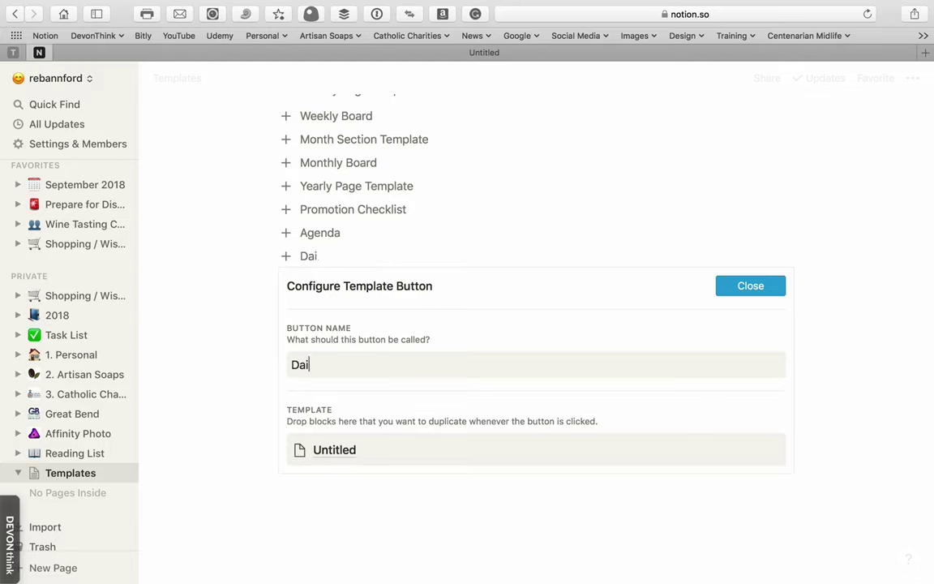
type("ly Checkles")
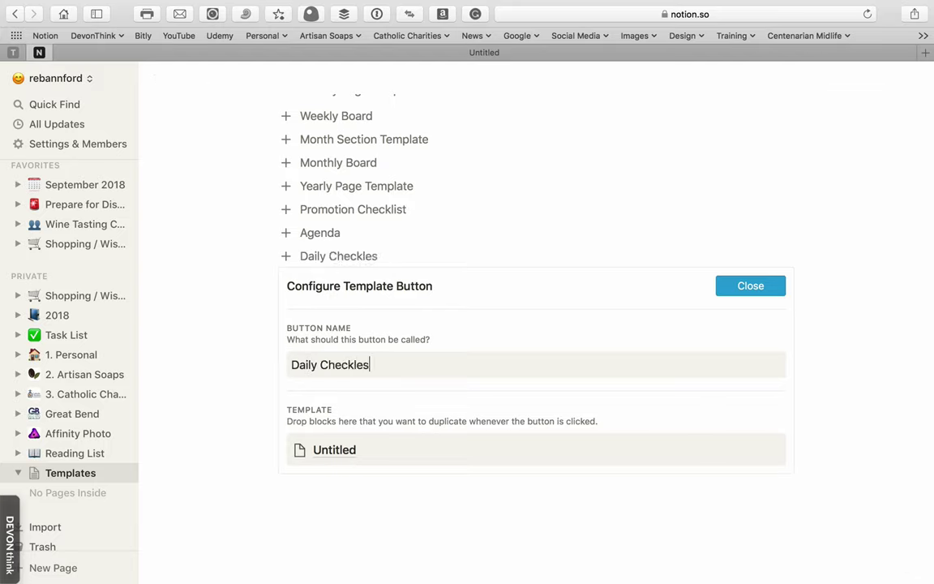
key("BackSpace")
key("BackSpace")
key("BackSpace")
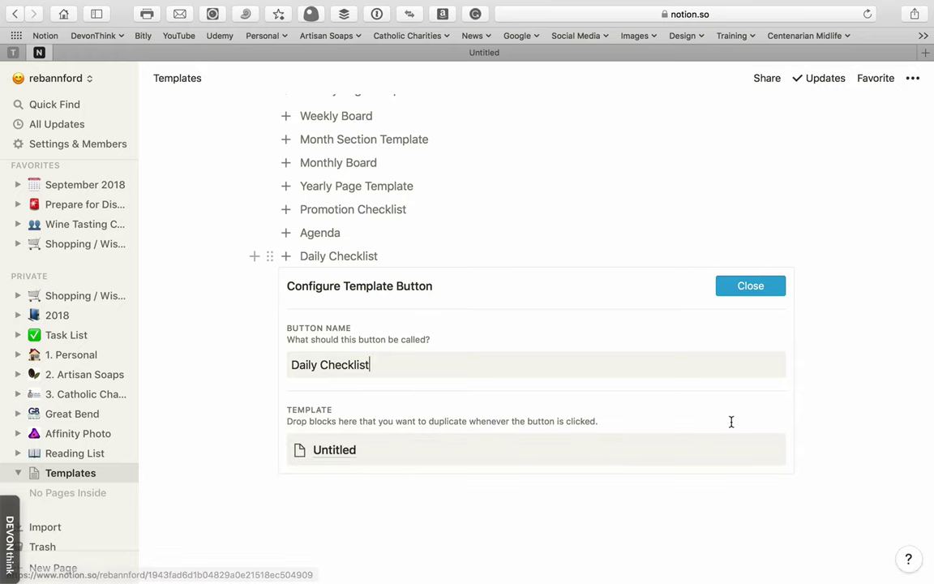
Turn the Untitled page block in the Daily Checklist template into a To-do List item.
left_click(770, 450)
mouse_move(799, 469)
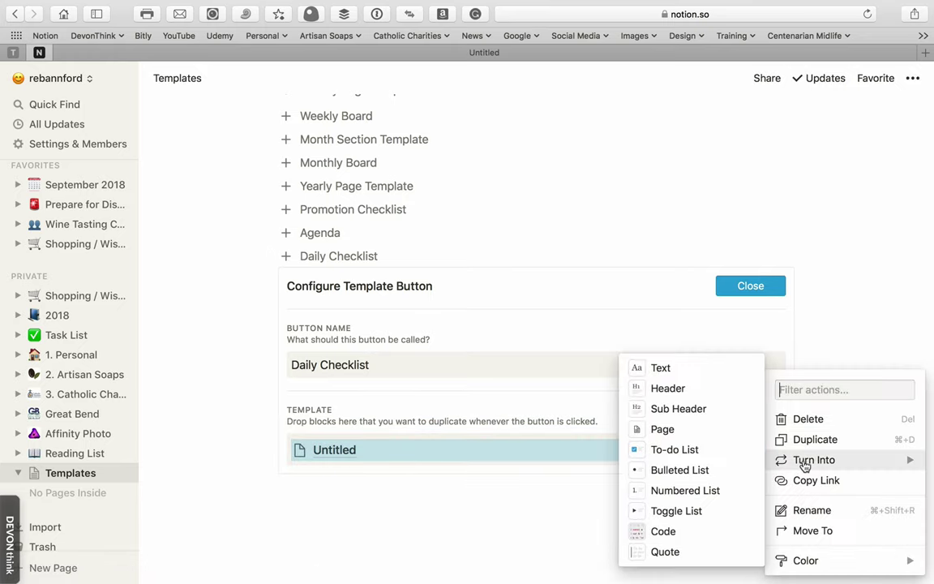
left_click(672, 448)
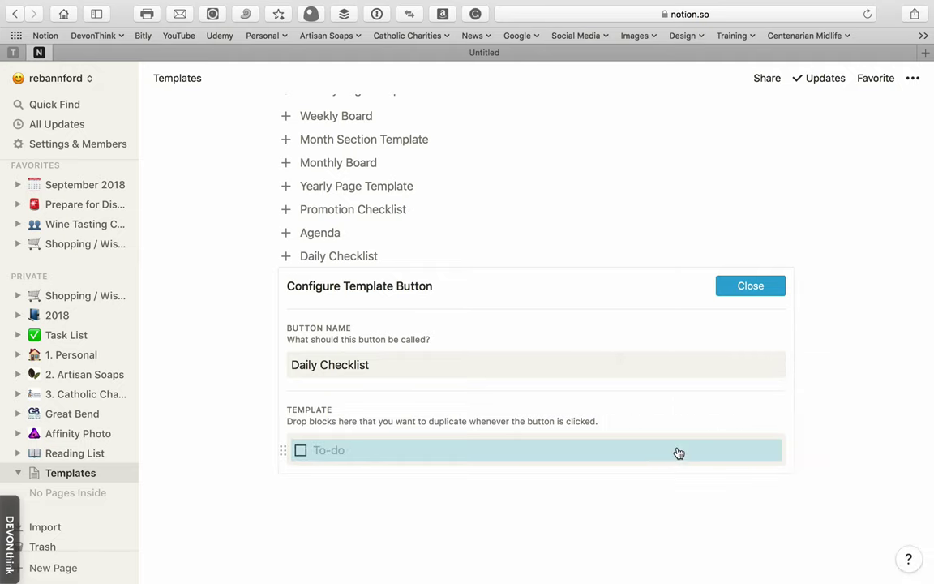
Fill the Daily Checklist template with the to-do items "Read the Paper", "Log Weight", "Log Food", "Exercise" and "Journal".
left_click(331, 444)
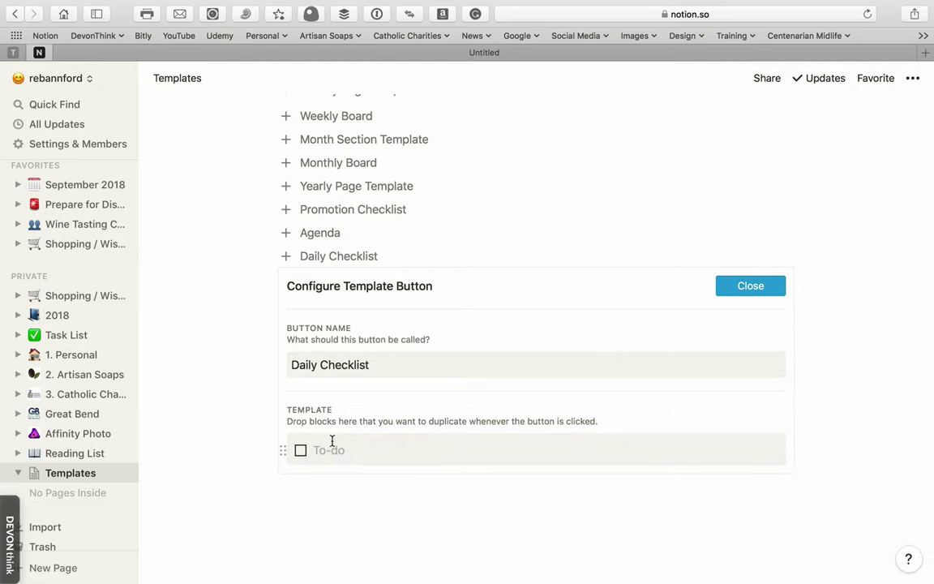
type("Read the Paper")
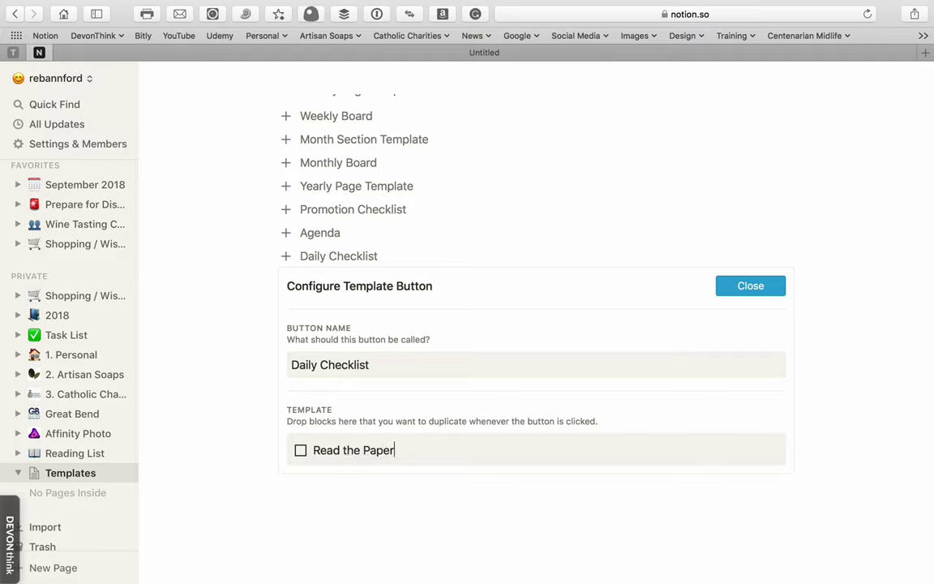
key("Return")
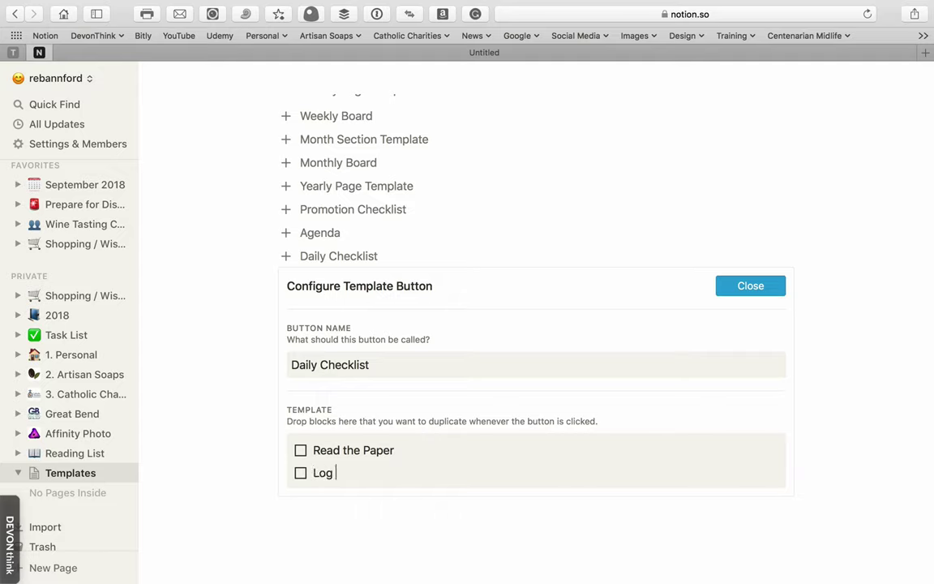
key("Return")
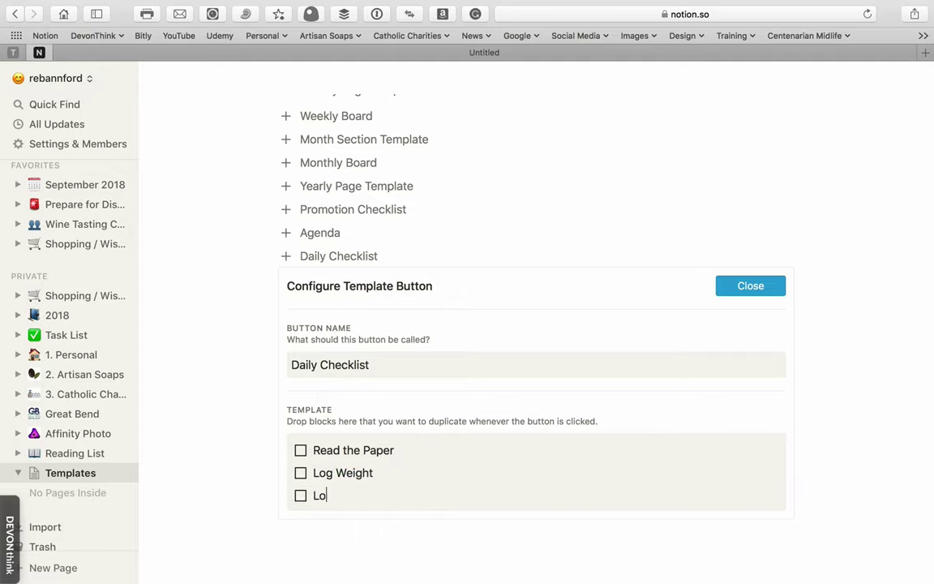
key("Return")
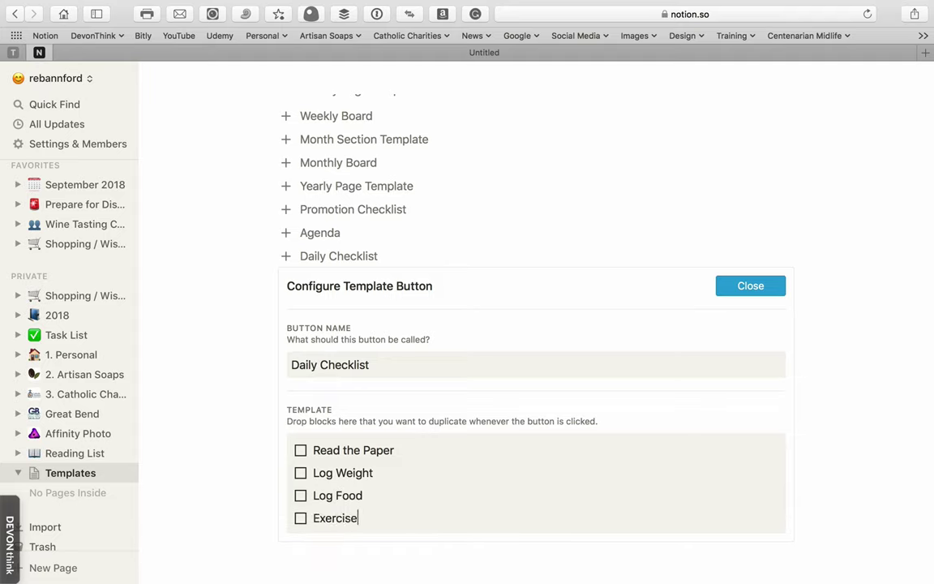
key("Return")
type("Journal")
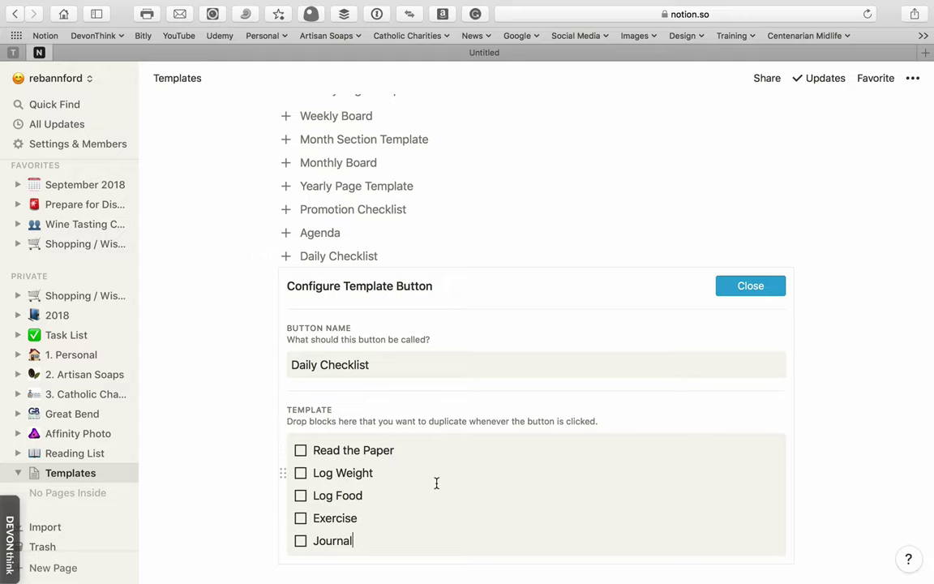
scroll(435, 484, "down", 3)
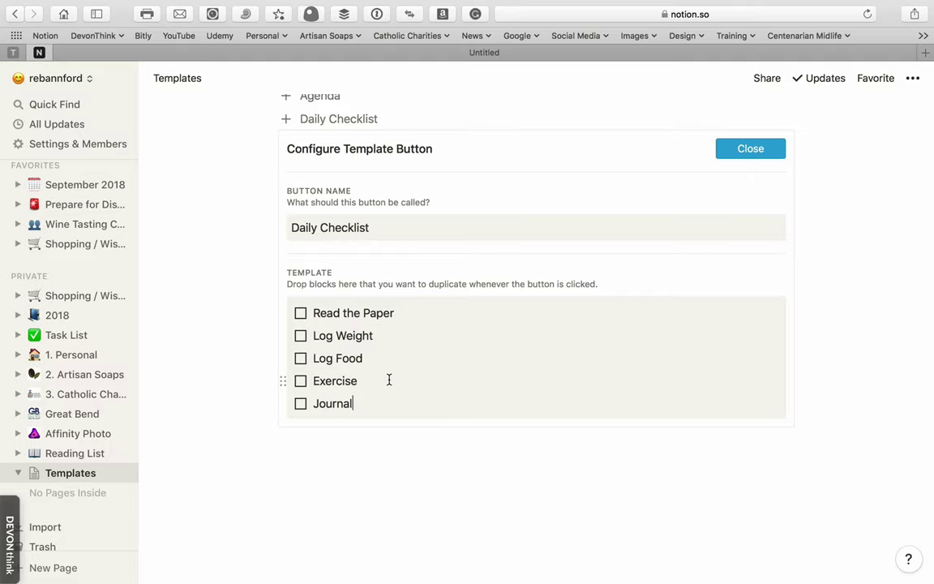
Test the finished Daily Checklist button on the Templates page and delete the to-do items it inserts.
left_click(752, 148)
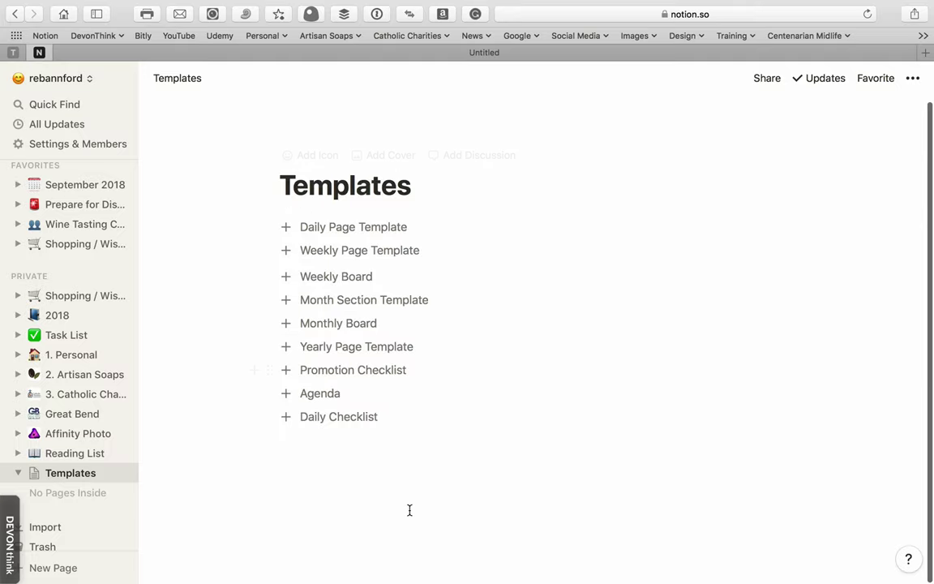
left_click(330, 417)
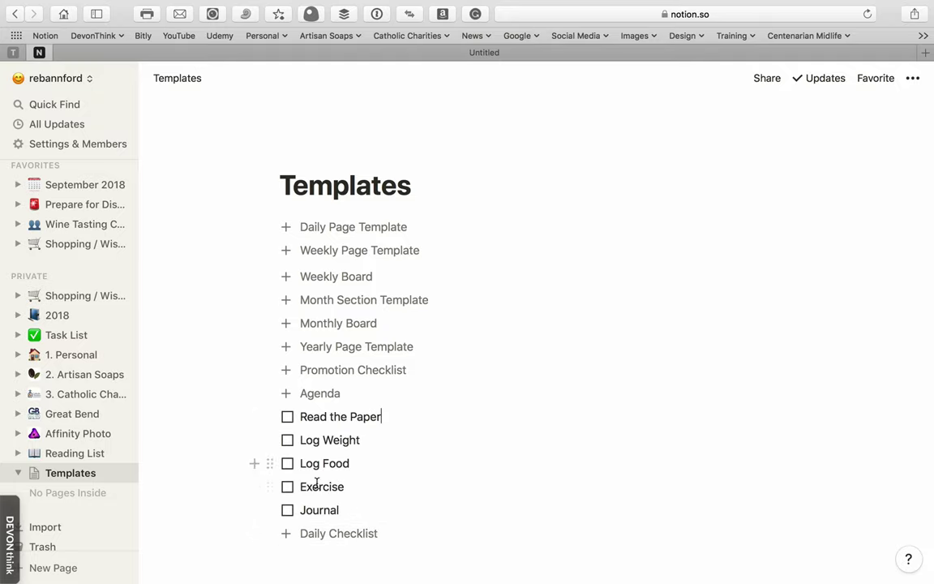
left_click_drag(352, 507, 286, 416)
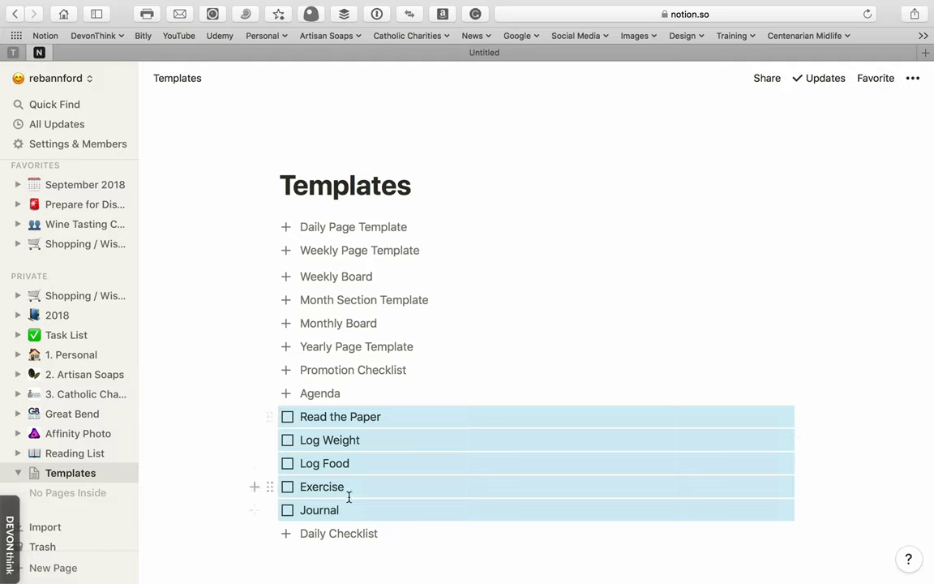
key("BackSpace")
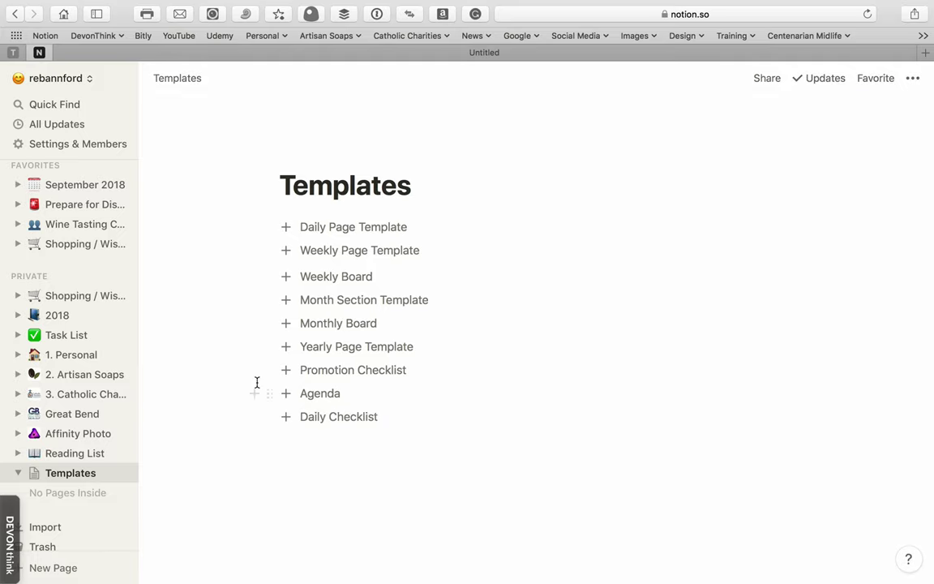
Delete the Daily Checklist and Agenda template buttons from the Templates page.
left_click(271, 417)
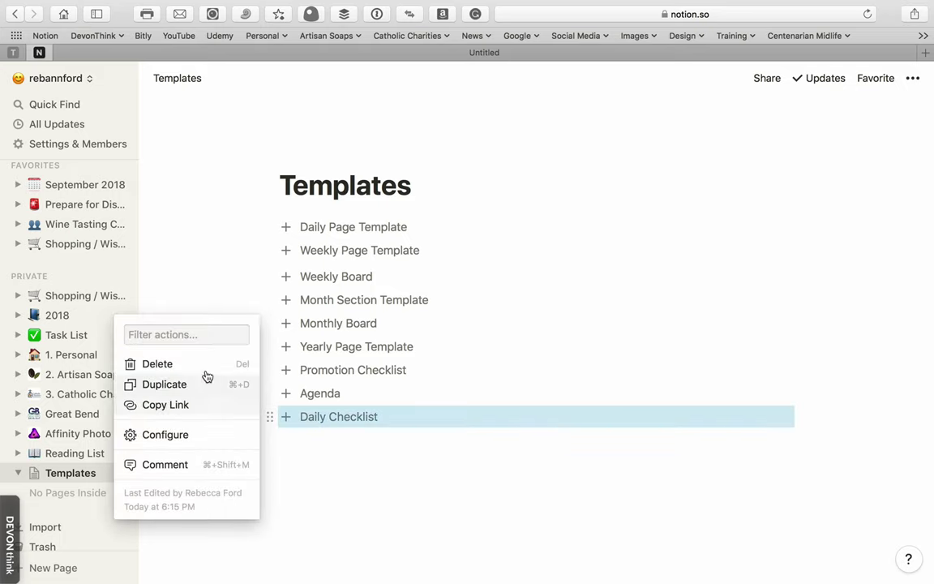
left_click(204, 367)
left_click(269, 400)
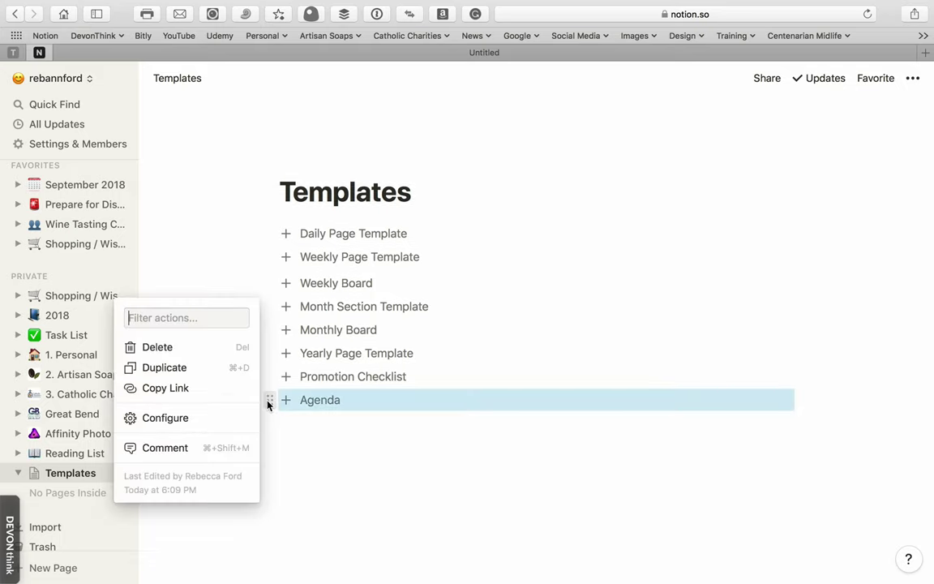
left_click(177, 350)
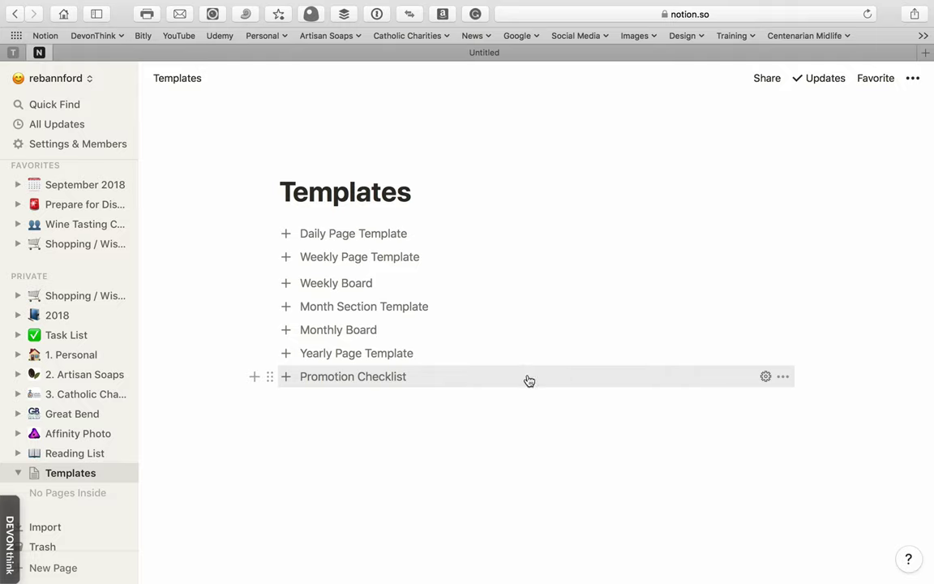
Insert a new Template Button block below the Promotion Checklist button.
left_click(253, 377)
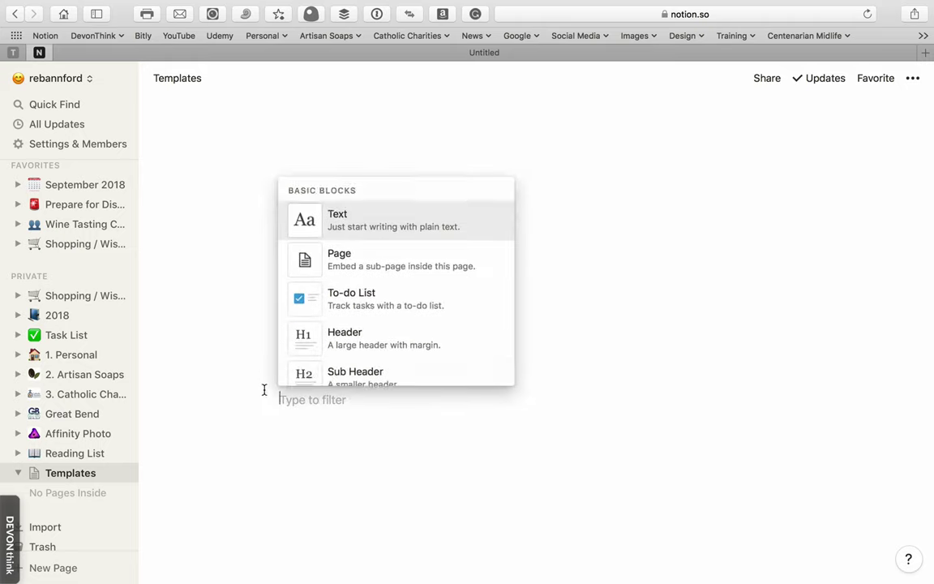
scroll(308, 357, "down", 1)
scroll(370, 319, "down", 10)
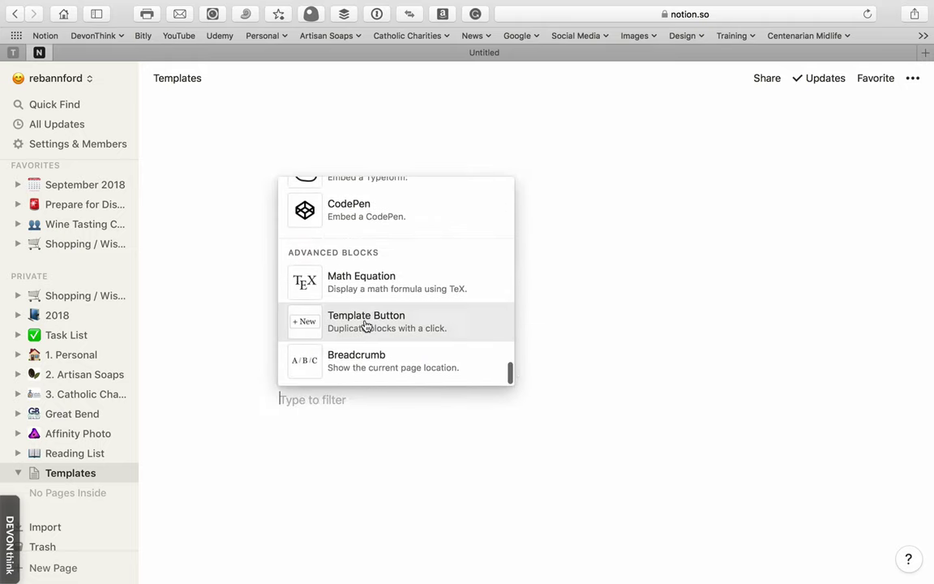
left_click(368, 321)
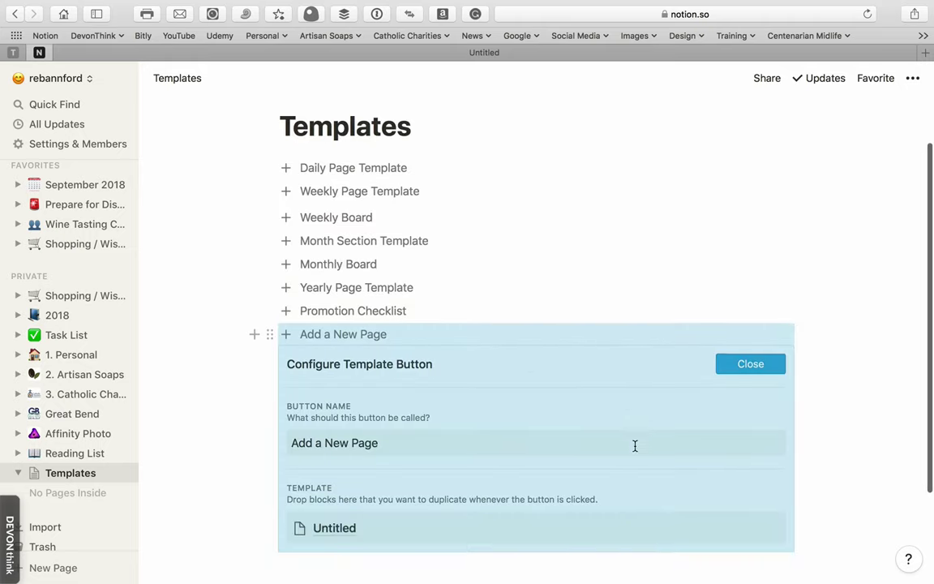
scroll(636, 444, "down", 5)
left_click(497, 408)
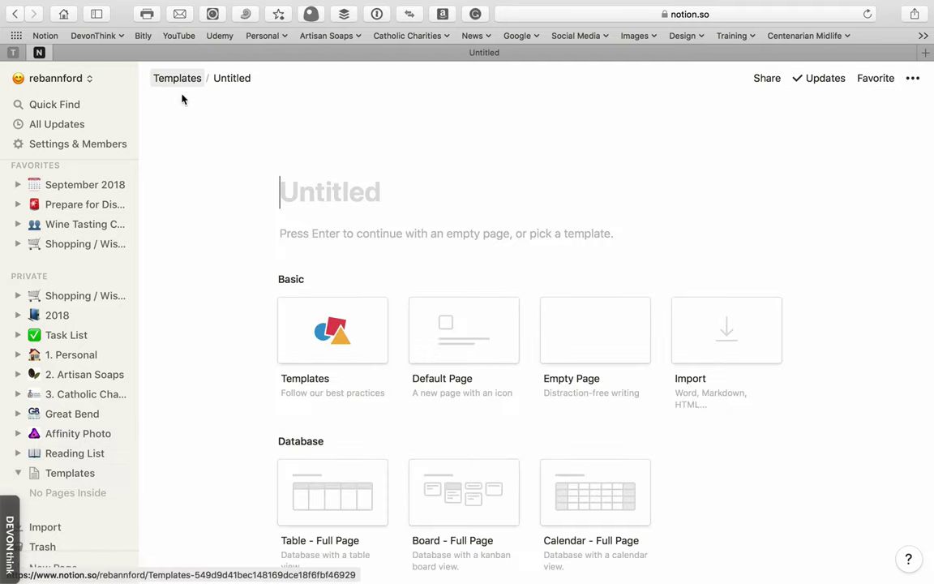
left_click(175, 78)
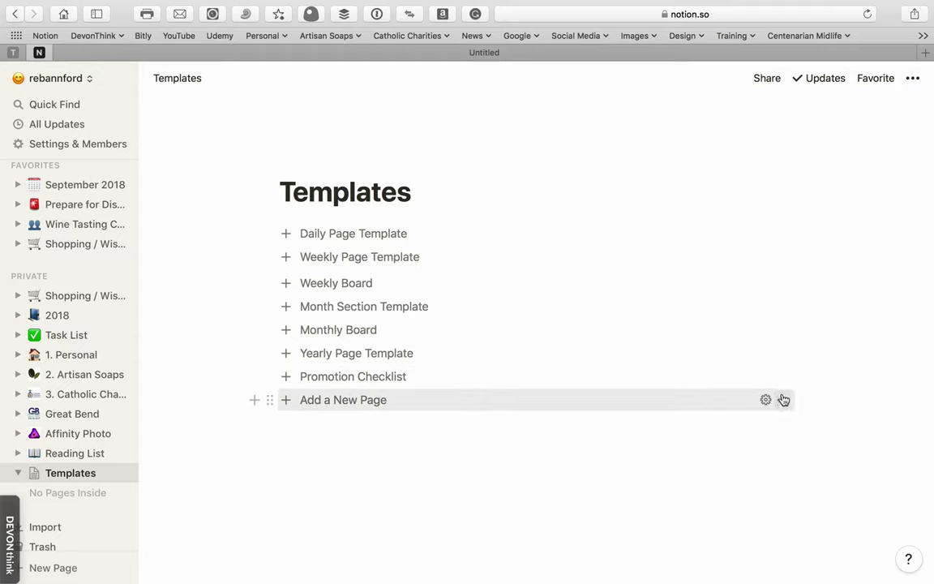
left_click(766, 399)
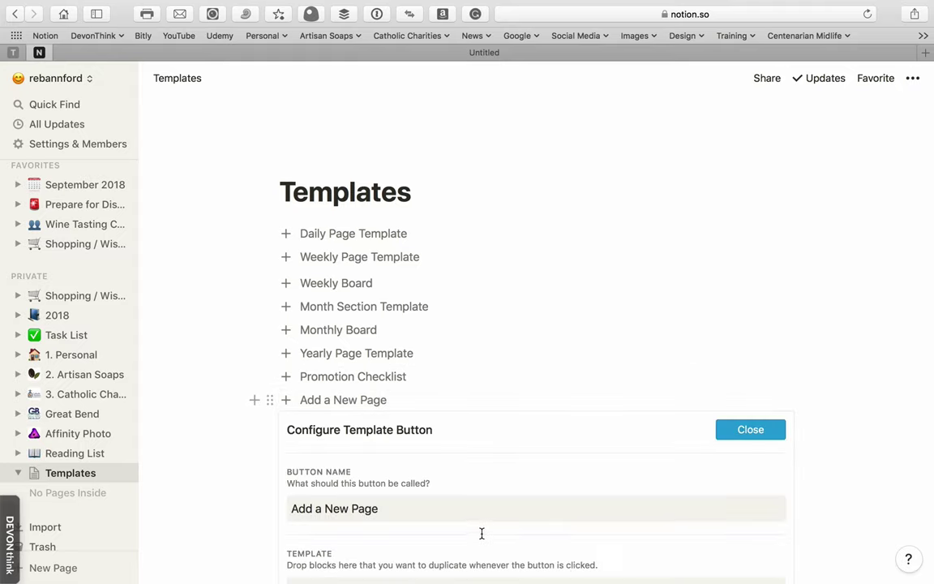
Turn the Untitled page block in the new button's template into a Toggle List.
scroll(482, 534, "down", 5)
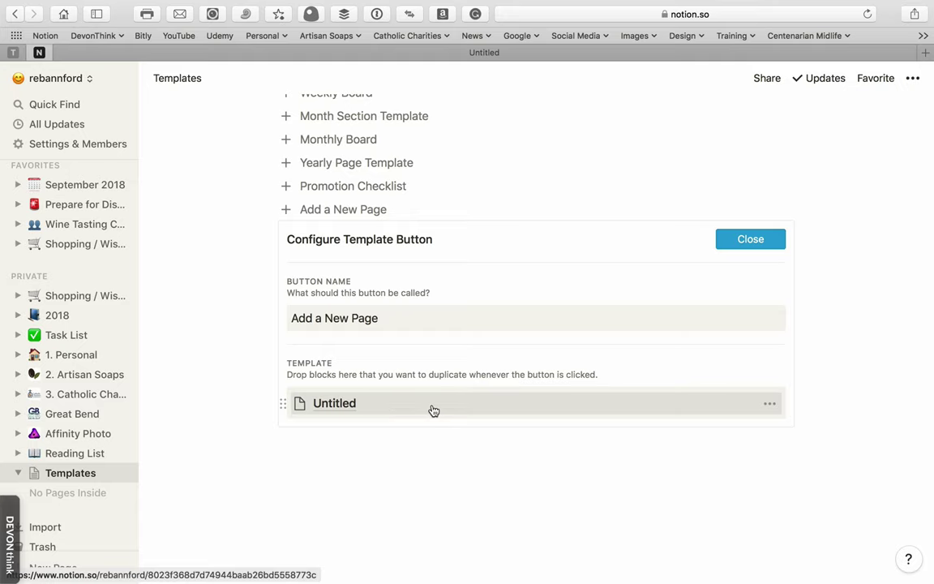
left_click(771, 408)
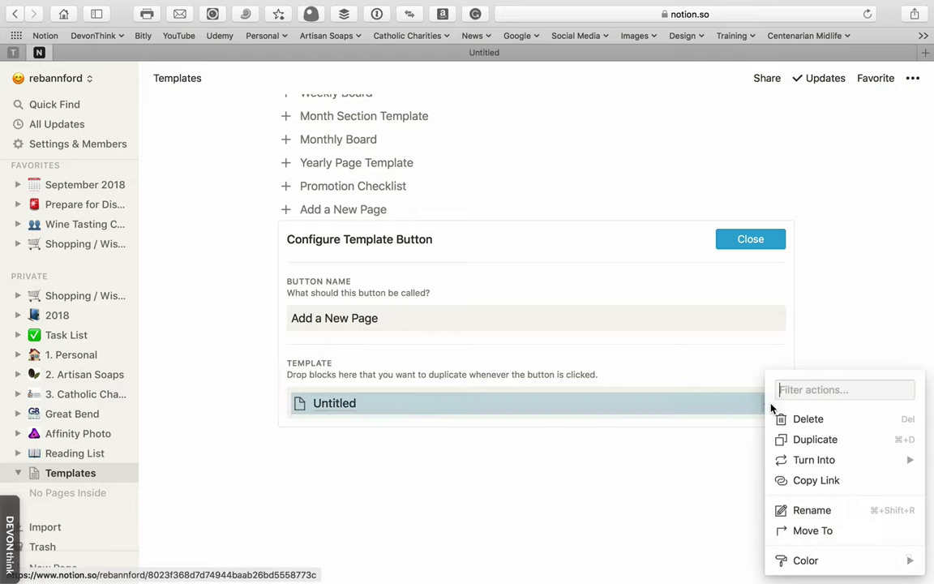
mouse_move(803, 462)
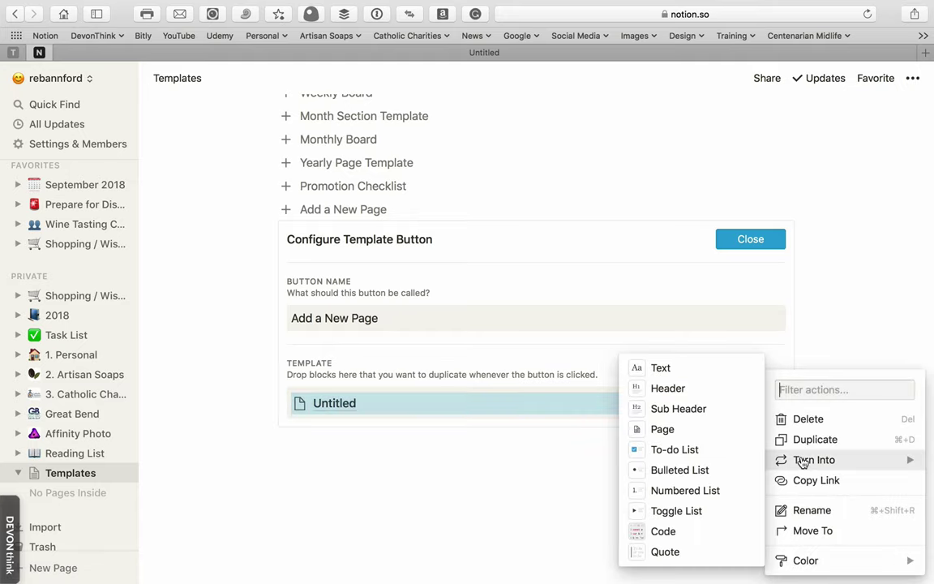
left_click(696, 512)
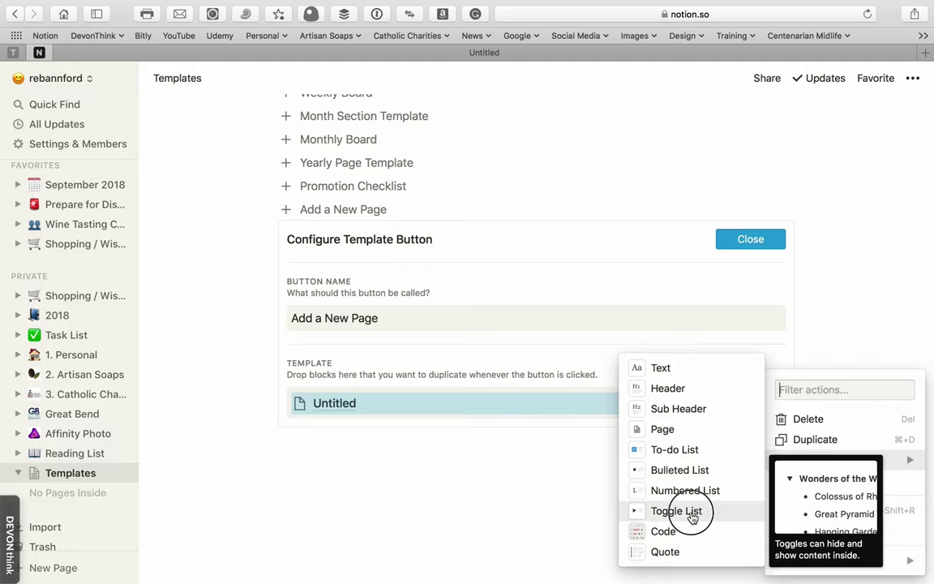
Expand the toggle in the template and title it "Daily To-Do List".
left_click(331, 405)
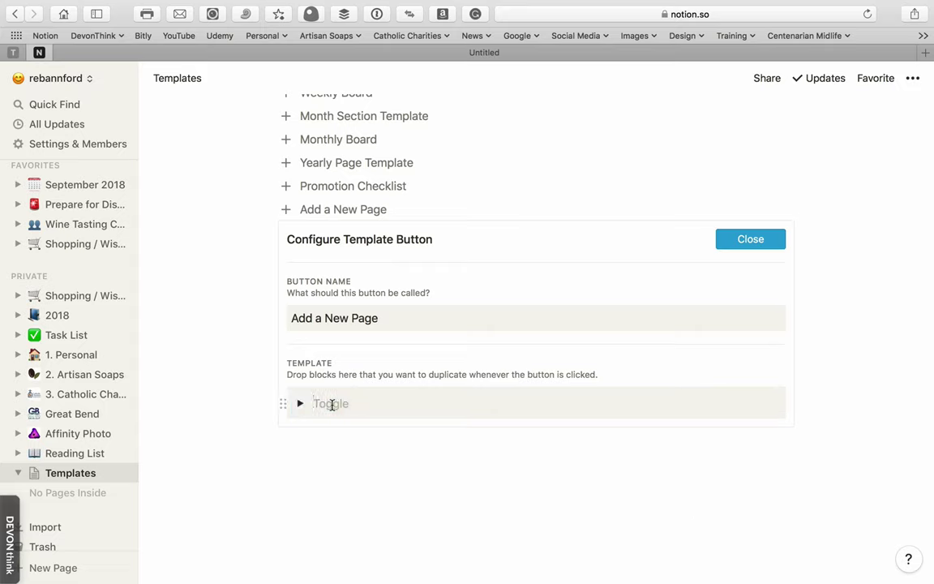
left_click(300, 405)
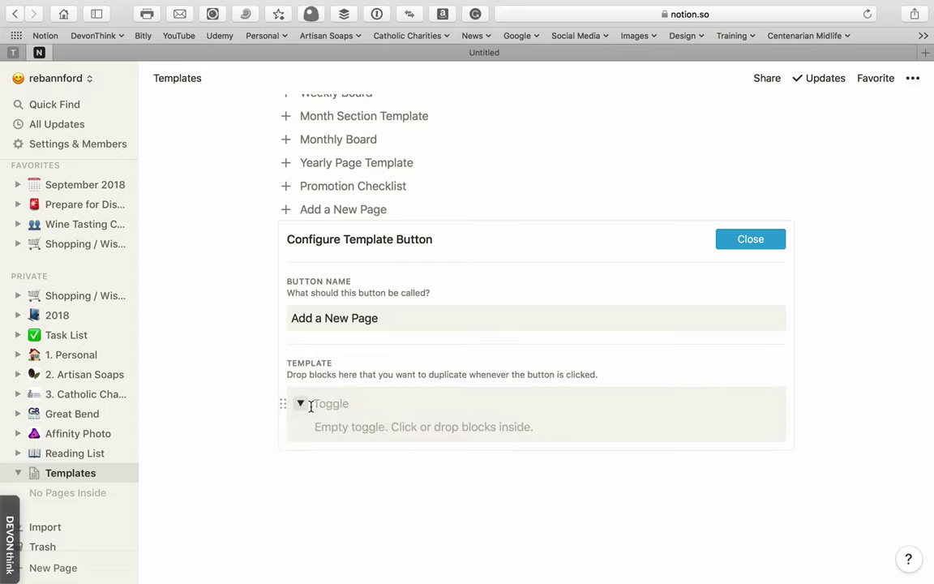
left_click(315, 405)
type("Daily To-Do List")
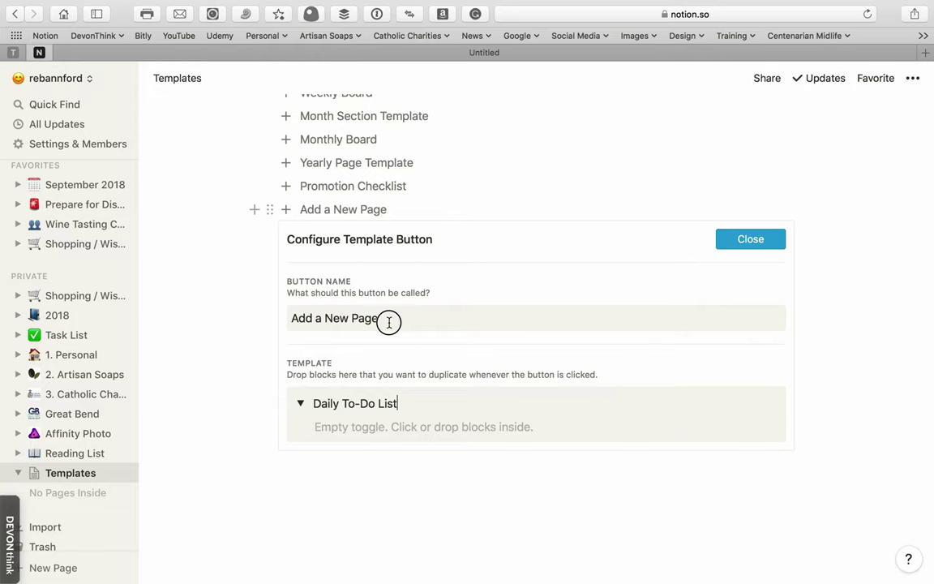
Rename the template button from its default name to "Daily To-Do List".
left_click(236, 319)
left_click_drag(392, 325, 286, 319)
type("To")
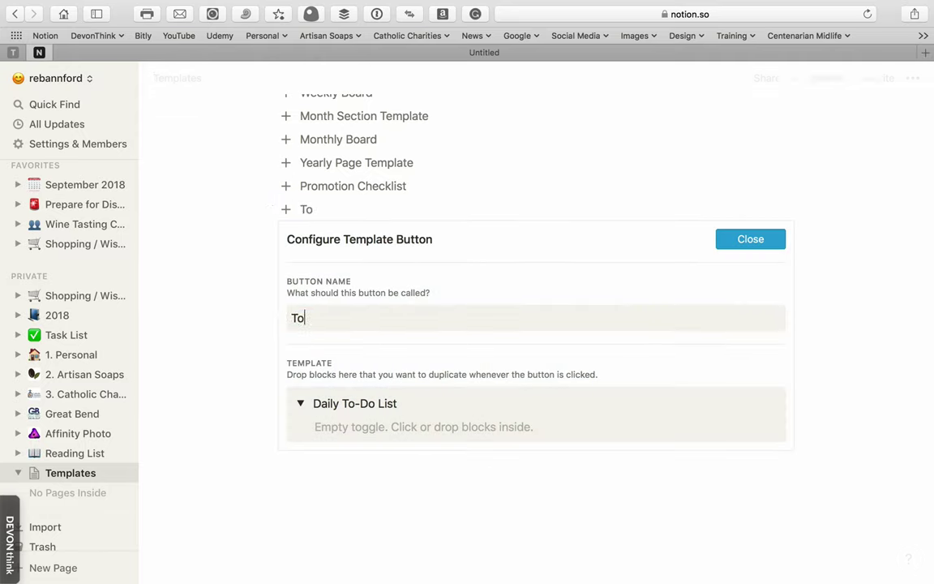
type(" Do l")
key("BackSpace")
key("BackSpace")
key("BackSpace")
key("BackSpace")
key("BackSpace")
key("BackSpace")
key("BackSpace")
type("Daily To-Do List")
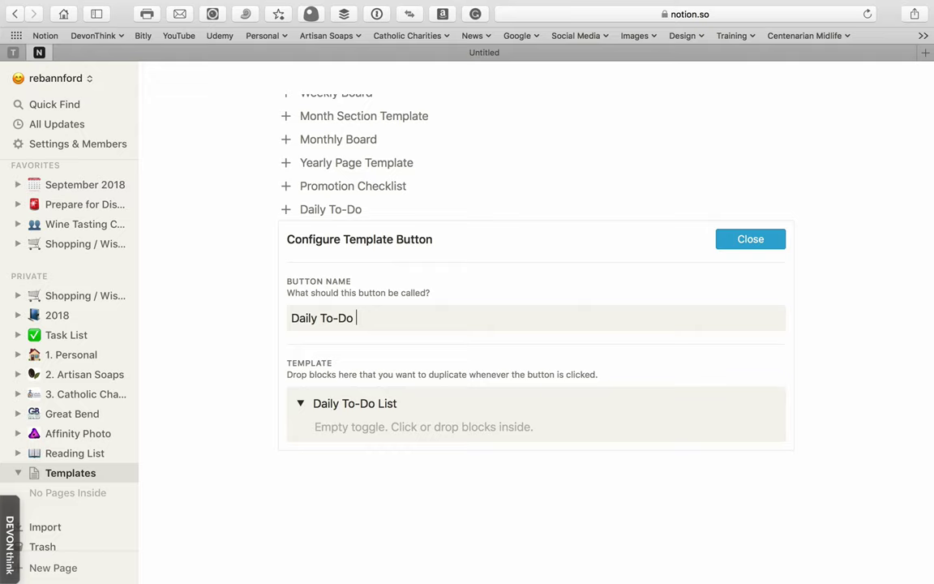
Add the lines "Journal", "Exercise" and "Read" inside the Daily To-Do List toggle.
left_click(324, 427)
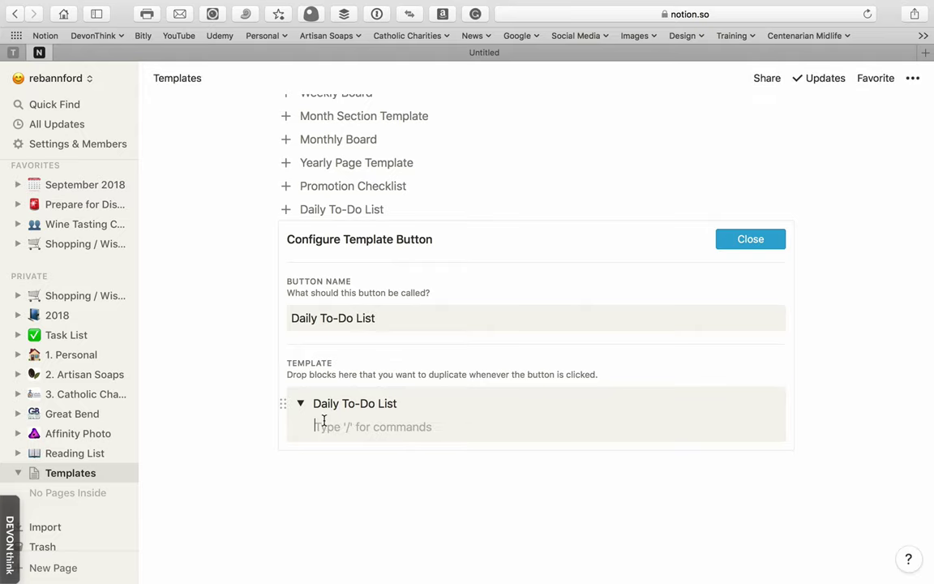
type("Journal")
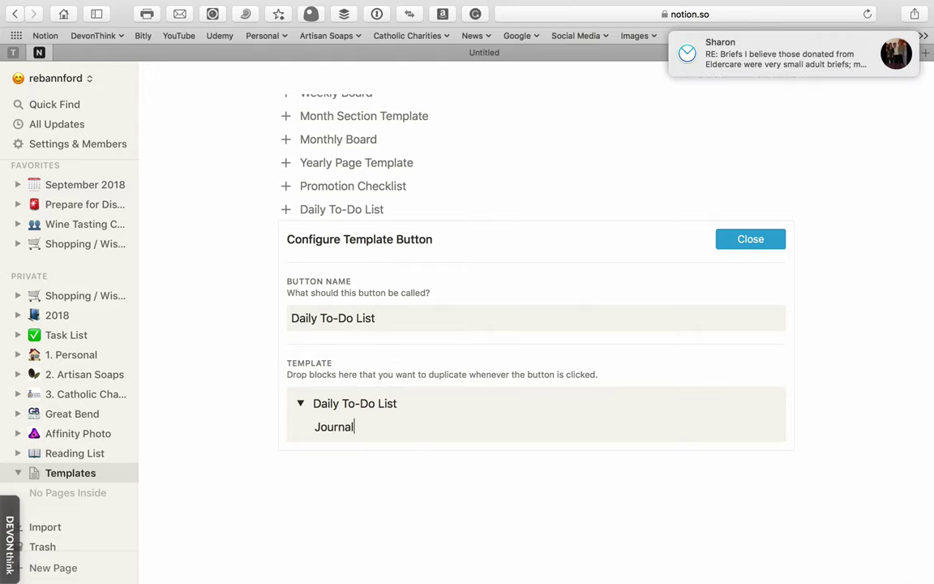
key("Return")
type("E")
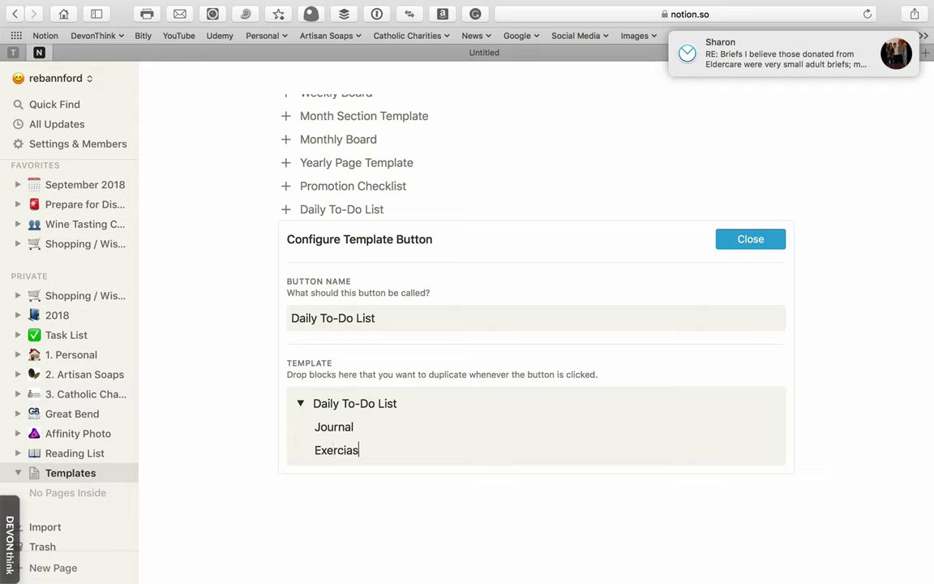
type("xercias")
key("BackSpace")
key("Return")
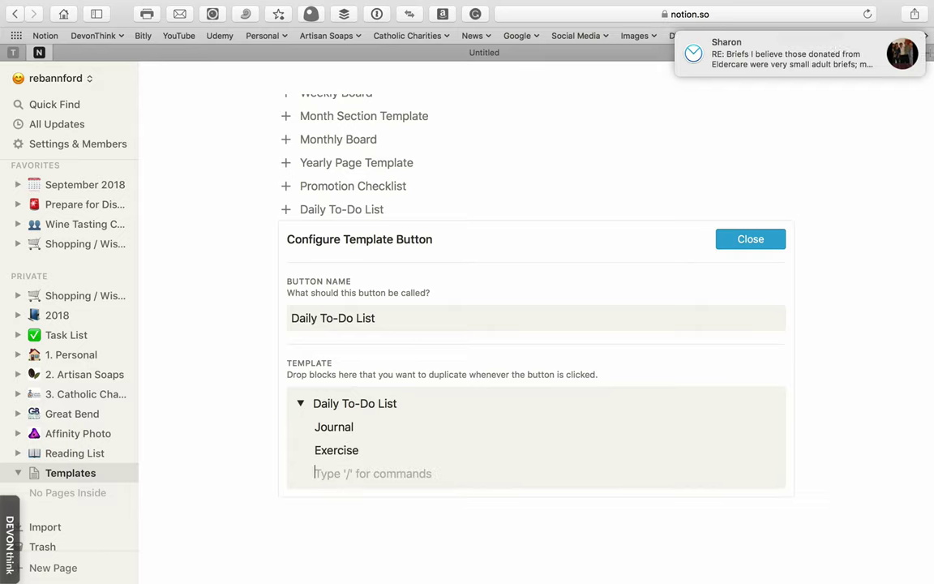
type("Read")
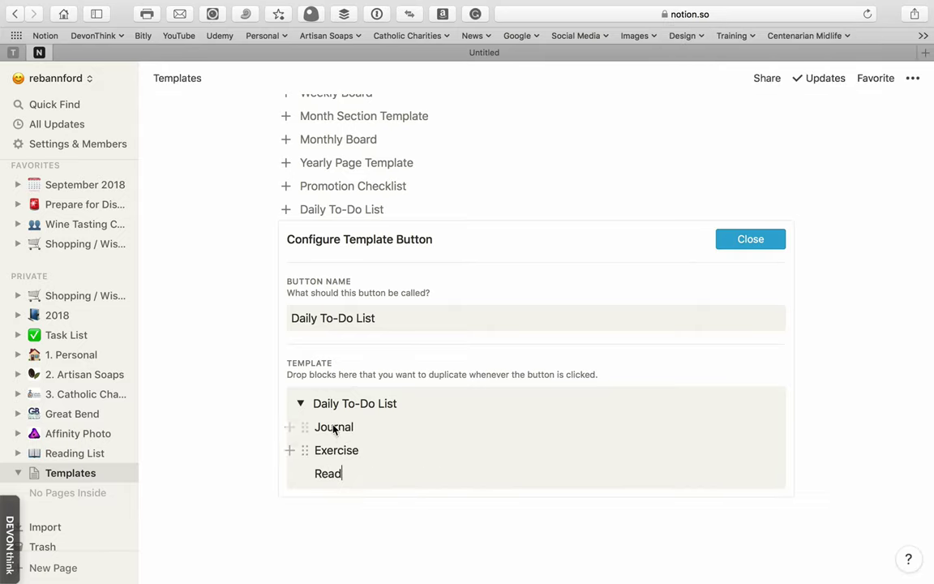
Turn the Journal, Exercise and Read lines inside the toggle into To-do List items.
left_click(316, 426)
left_click_drag(316, 427, 361, 477)
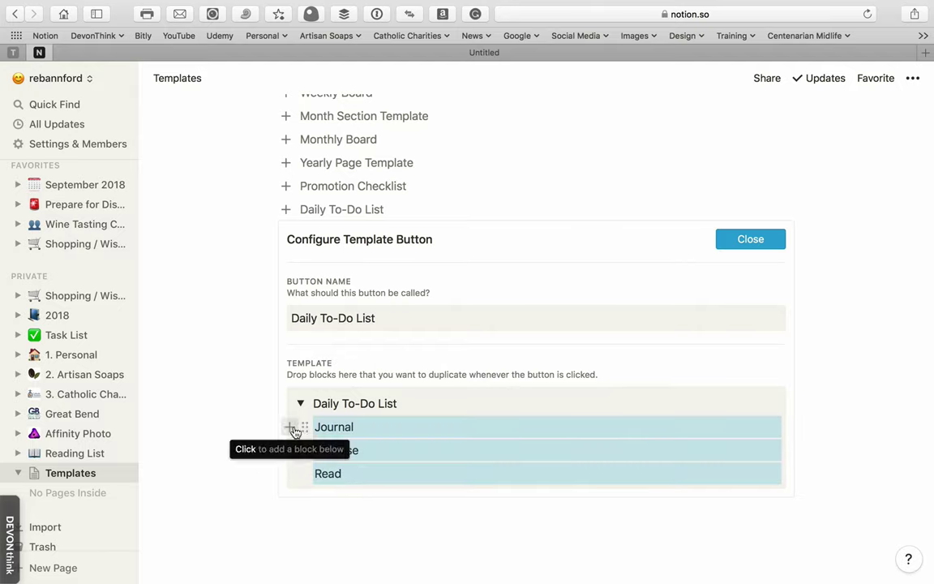
left_click(304, 427)
mouse_move(247, 451)
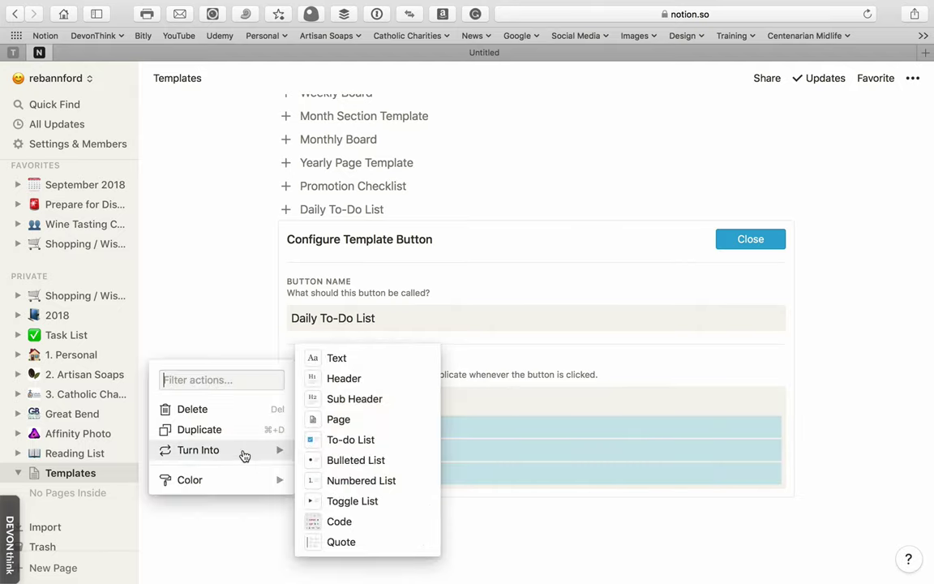
left_click(327, 445)
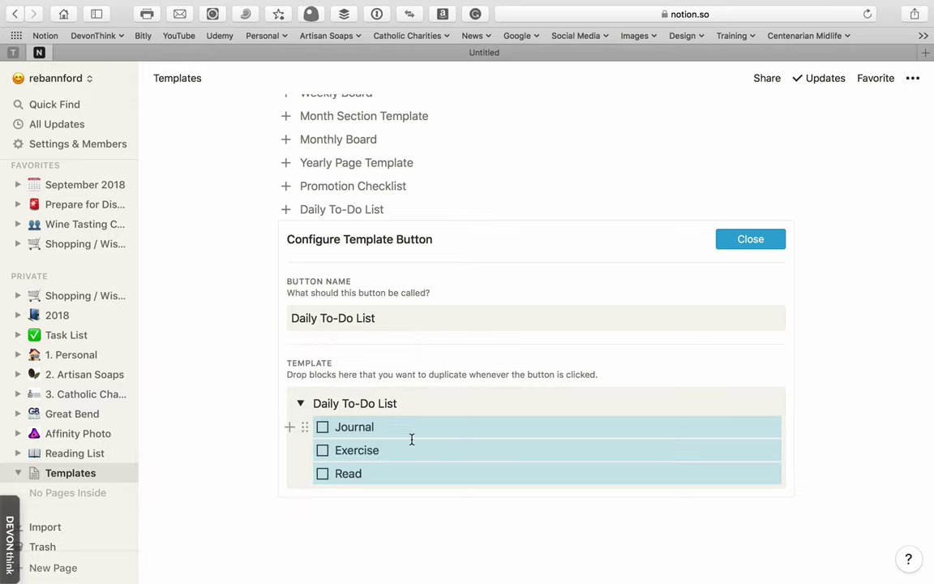
left_click(396, 428)
Add the to-do item "Log weight" below Read in the toggle and take the empty line after it out of the template.
left_click(375, 477)
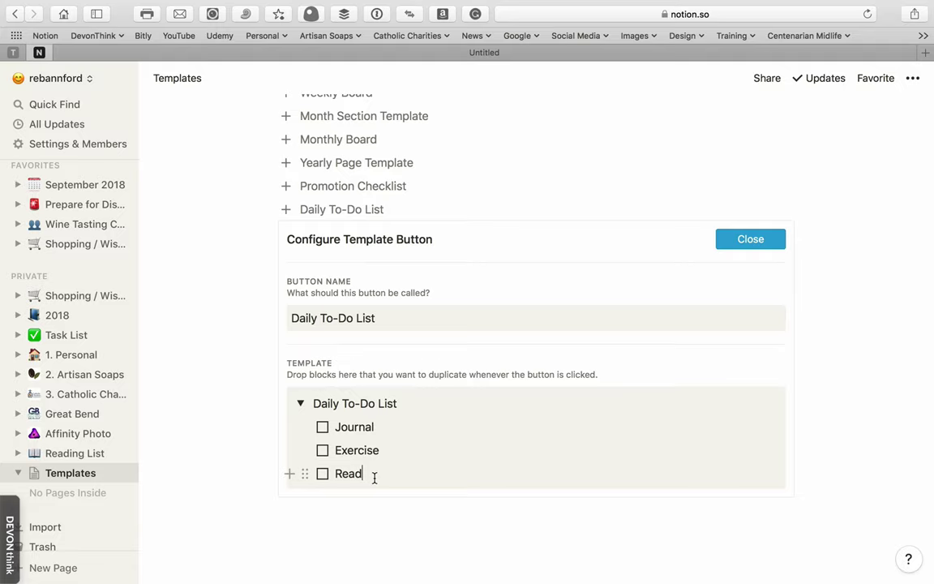
key("Return")
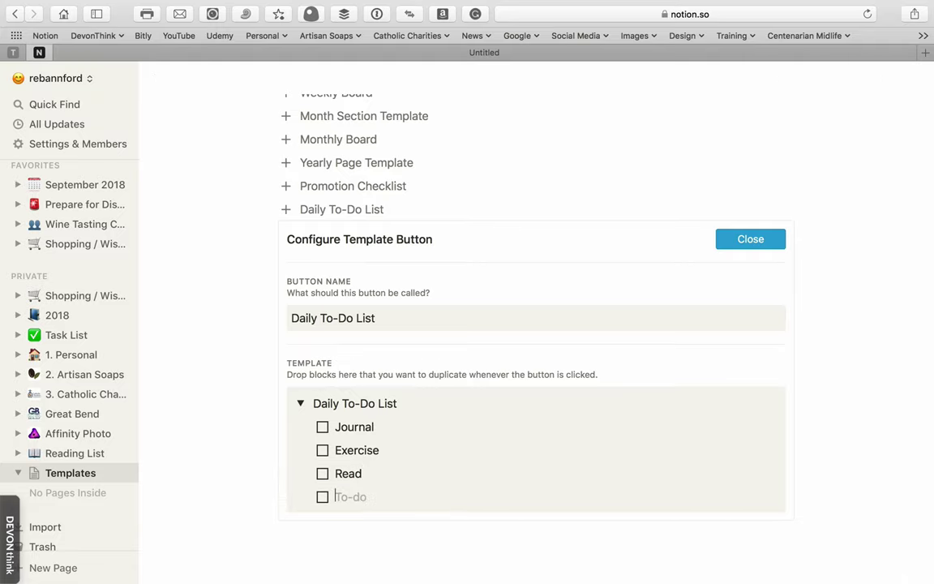
type("Log weight")
key("Return")
type("I")
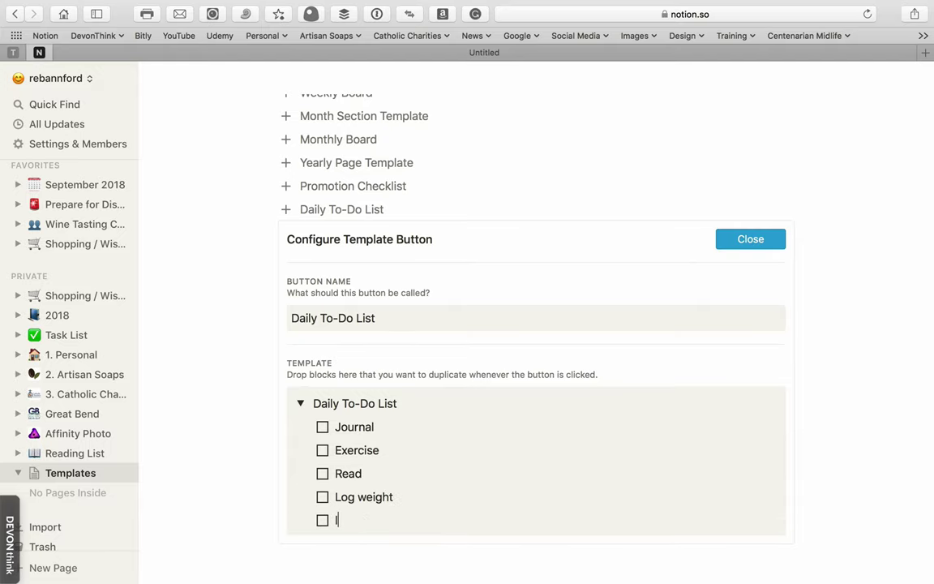
key("BackSpace")
key("BackSpace")
key("BackSpace")
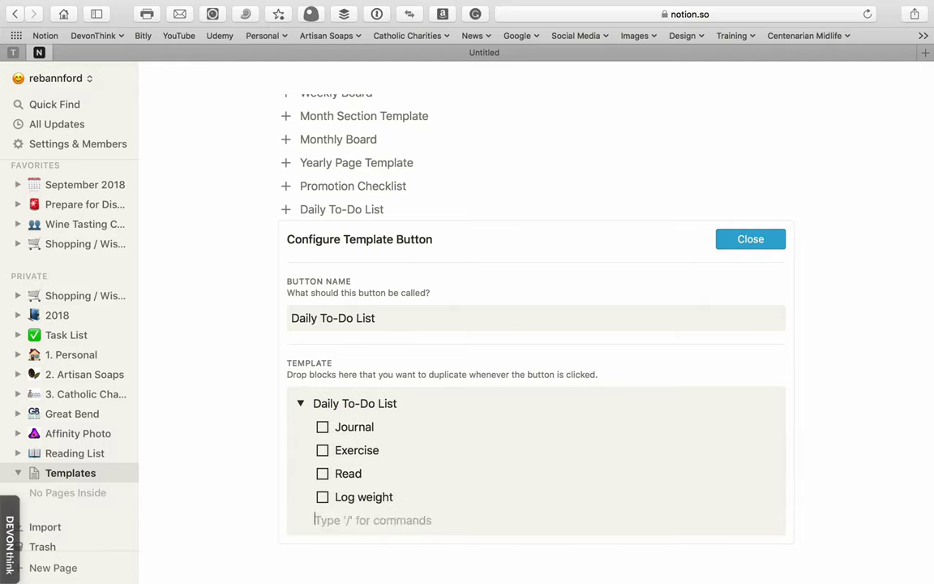
key("BackSpace")
key("BackSpace")
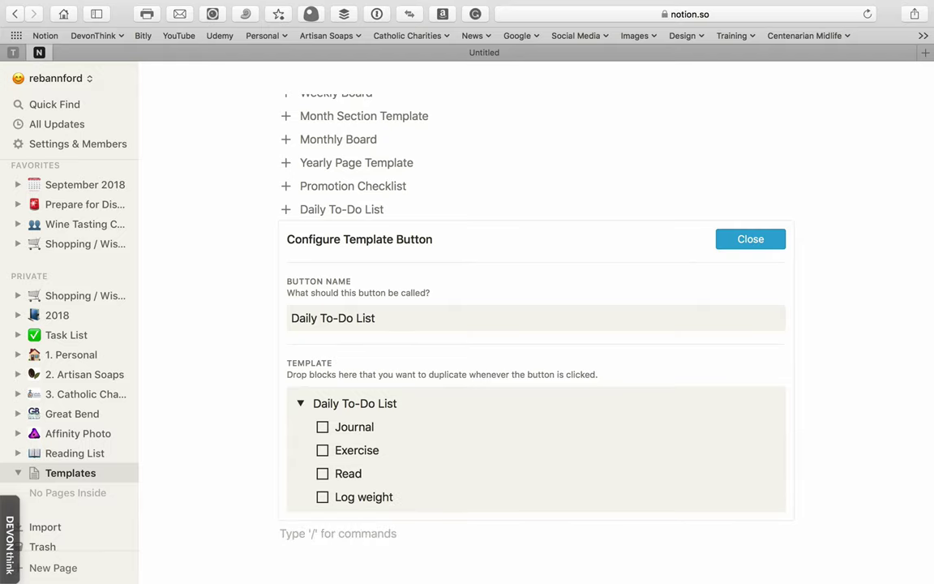
Add the to-do item "Log food" below Log weight in the Daily To-Do List toggle.
left_click(395, 496)
key("Return")
type("Lo")
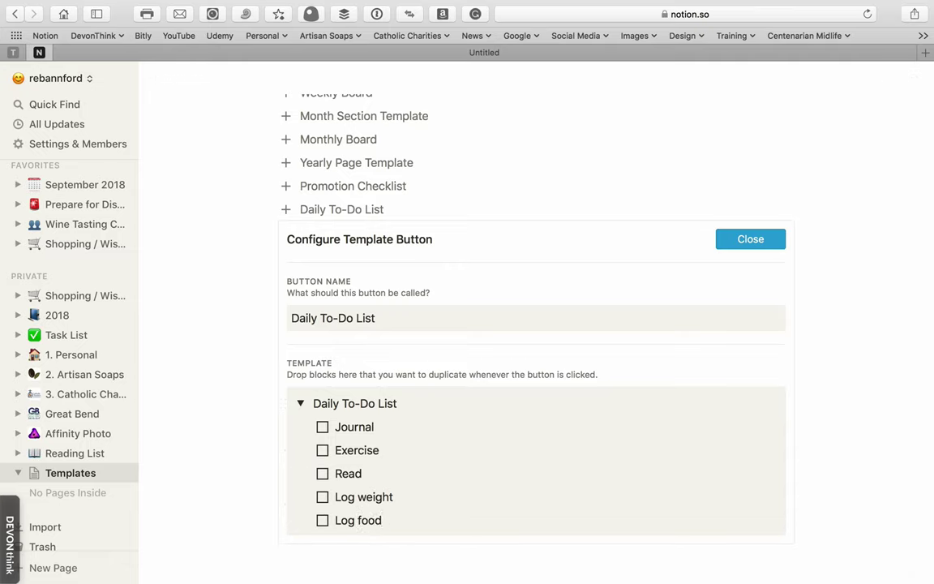
type("g food")
Collapse the Daily To-Do List toggle inside the template and close the template button configuration.
left_click(301, 404)
left_click(301, 404)
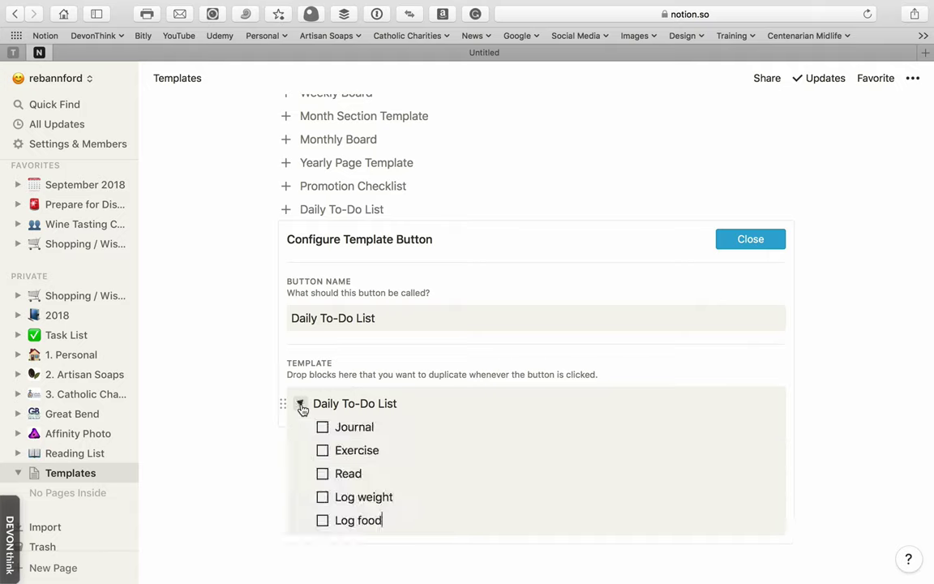
left_click(301, 404)
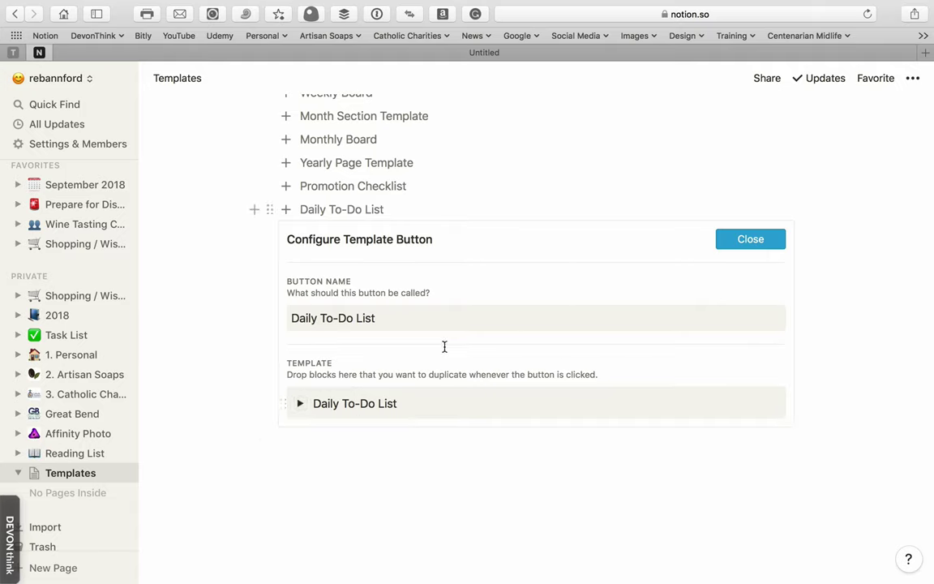
left_click(747, 238)
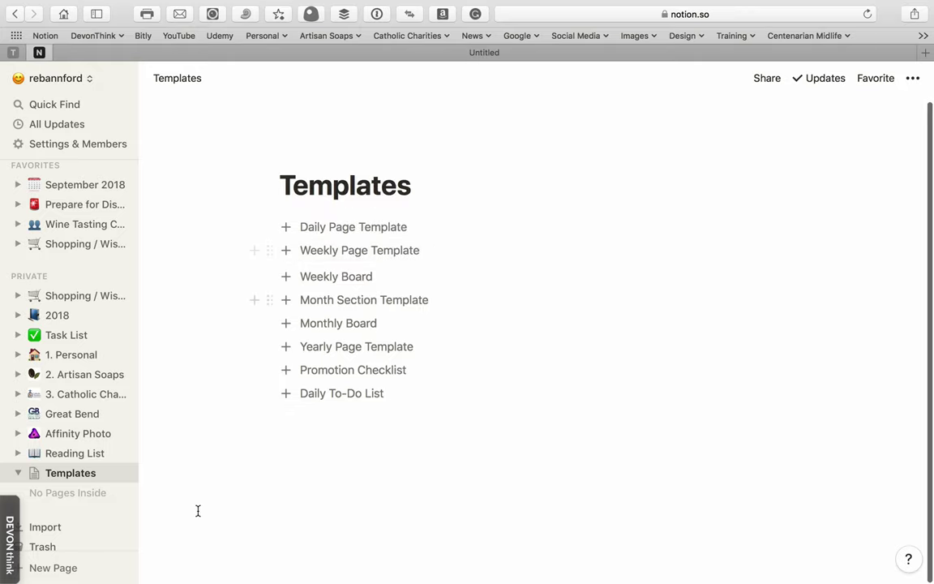
Test the Daily To-Do List template button, and delete the toggle block it inserts on the Templates page.
left_click(325, 396)
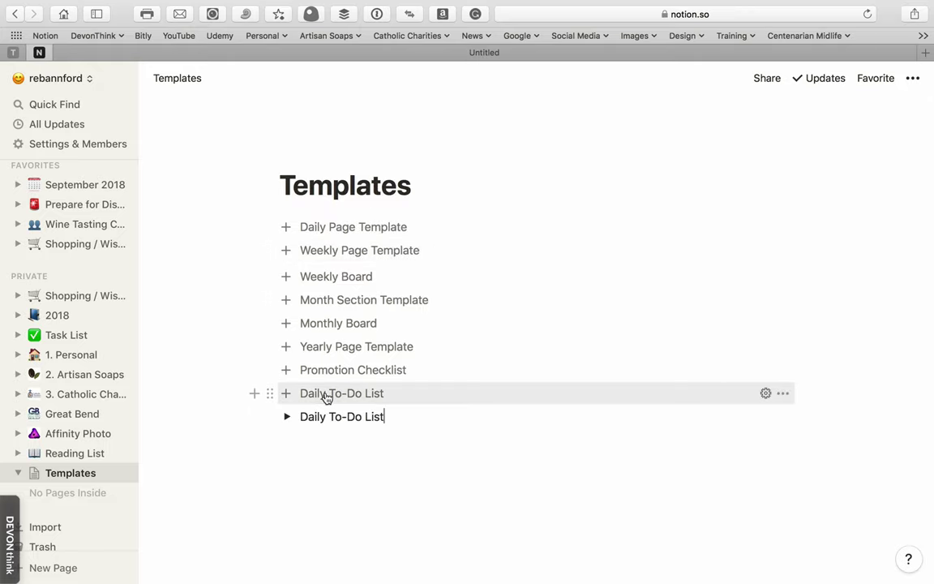
left_click_drag(269, 417, 291, 421)
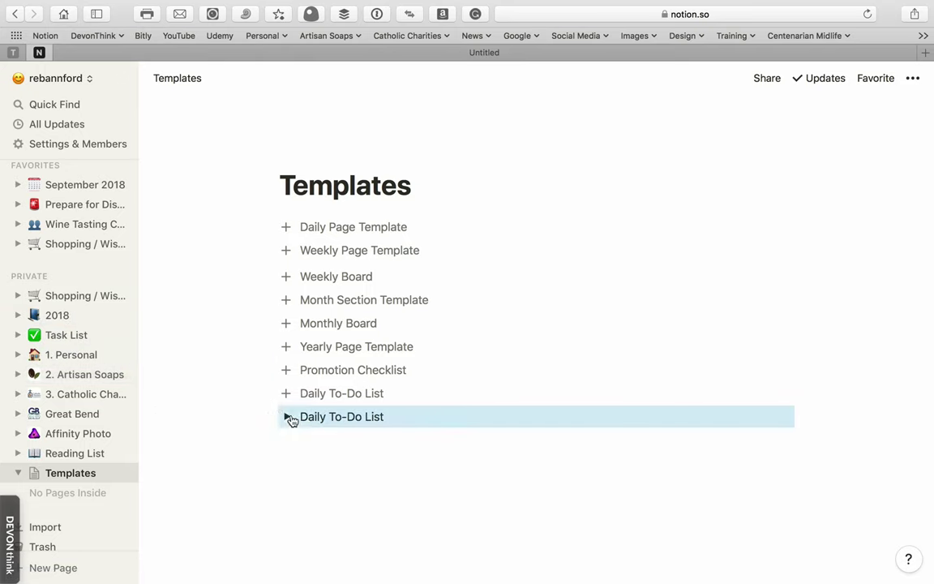
left_click(263, 417)
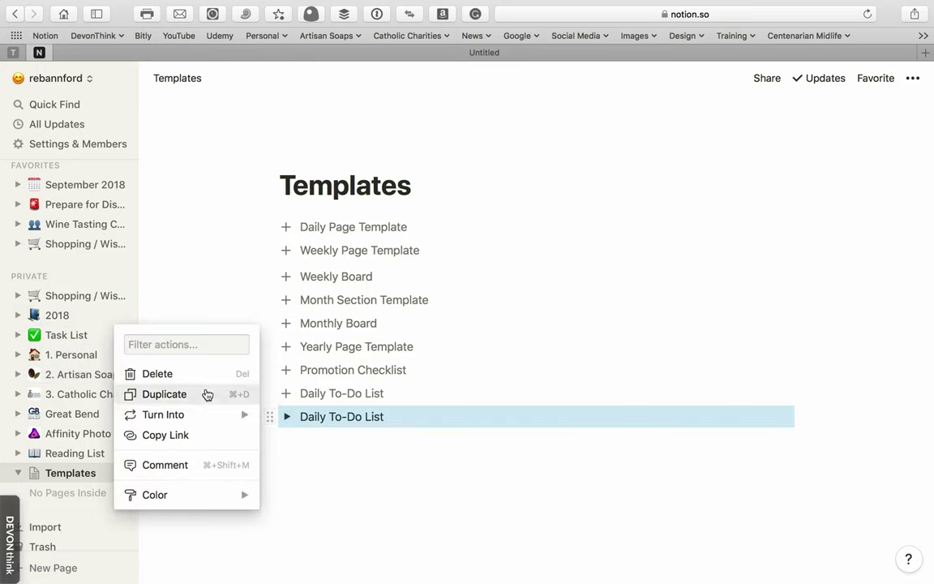
left_click(195, 375)
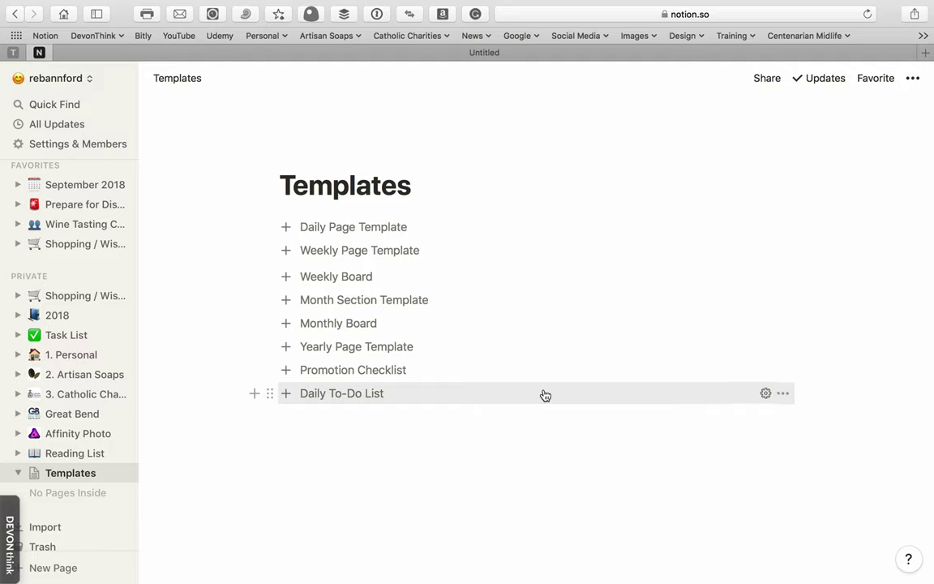